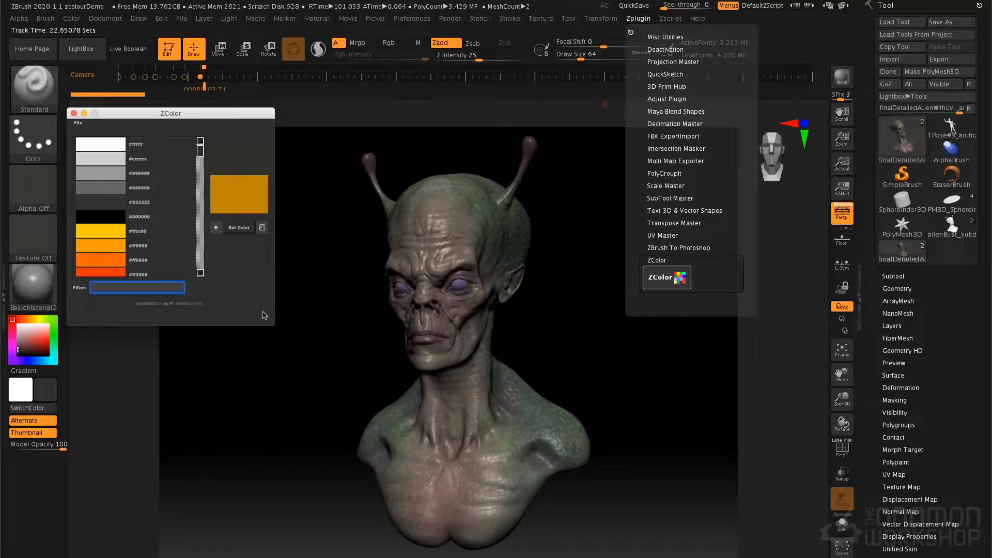
Step: Move the ZColor window below the silhouette thumbnail and close it
{"action": "left_click", "coordinate": [311, 181]}
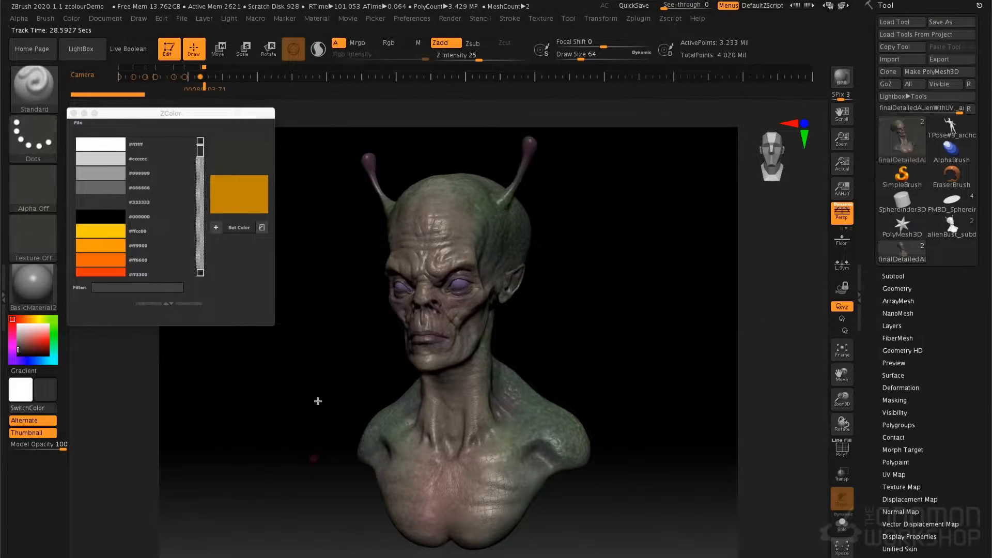
{"action": "left_click_drag", "start_coordinate": [194, 117], "coordinate": [239, 167]}
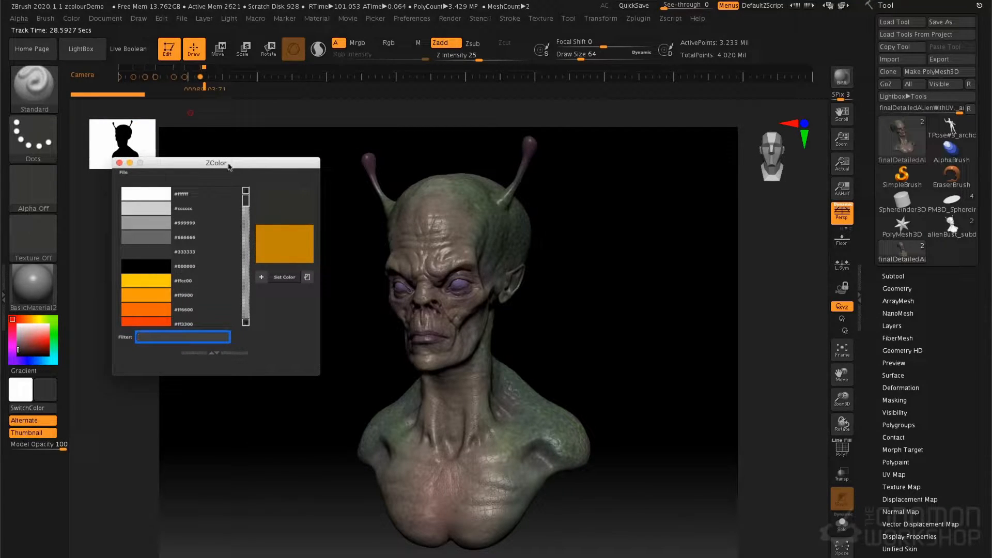
{"action": "left_click_drag", "start_coordinate": [196, 166], "coordinate": [197, 194]}
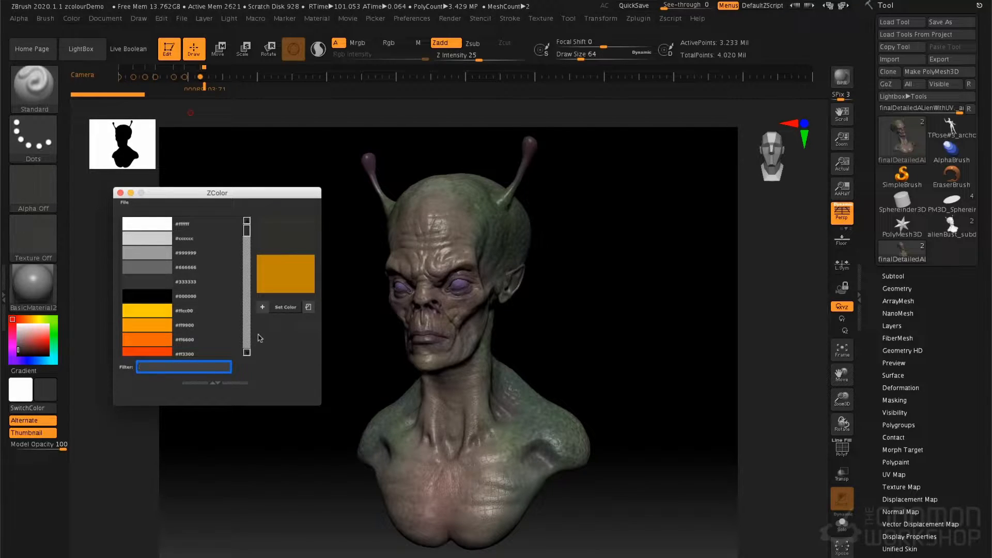
{"action": "left_click", "coordinate": [121, 193]}
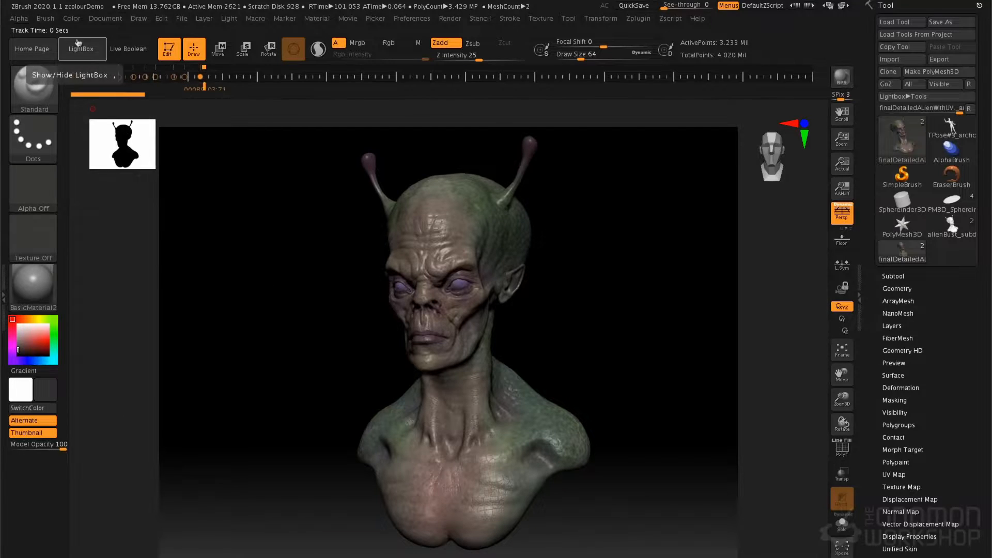
Step: Sample a series of colours from the alien bust's chest and forehead skin
{"action": "left_click", "coordinate": [72, 18]}
{"action": "left_click", "coordinate": [102, 270]}
{"action": "left_click", "coordinate": [103, 271]}
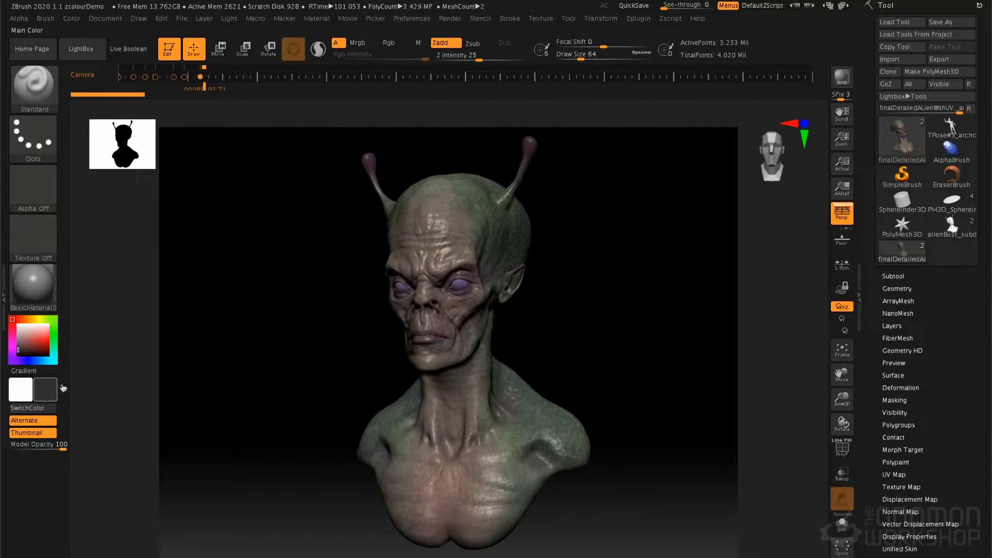
{"action": "key", "text": "c"}
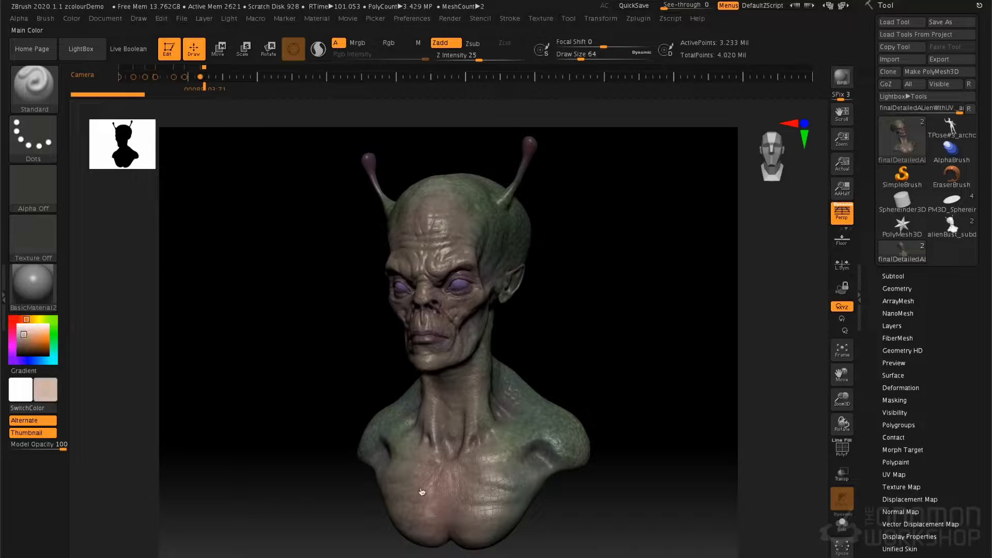
{"action": "key", "text": "c"}
{"action": "key", "text": "c"}
{"action": "key", "text": "c"}
{"action": "key", "text": "c"}
{"action": "key", "text": "c"}
{"action": "key", "text": "c"}
{"action": "key", "text": "c"}
{"action": "key", "text": "c"}
{"action": "key", "text": "c"}
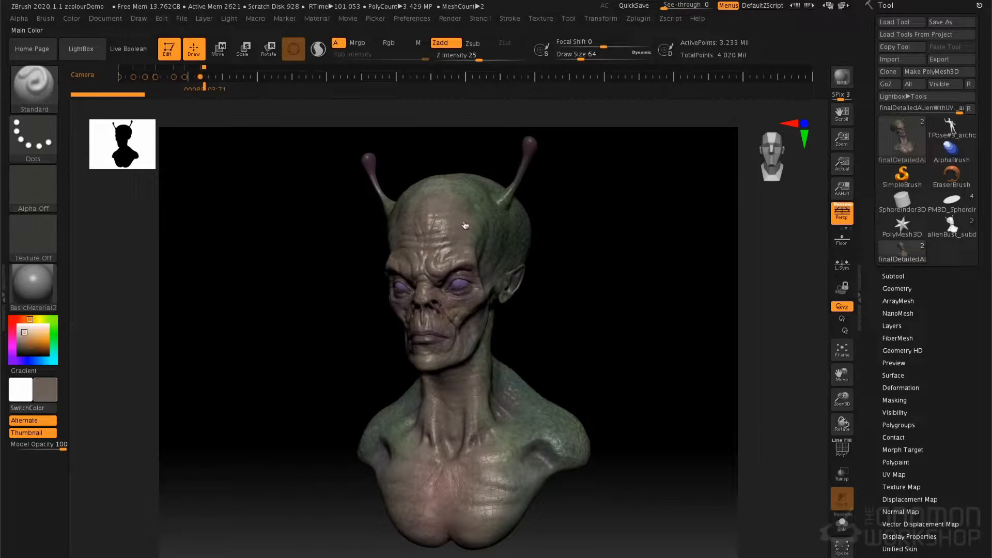
{"action": "key", "text": "c"}
{"action": "key", "text": "c"}
{"action": "key", "text": "c"}
{"action": "key", "text": "c"}
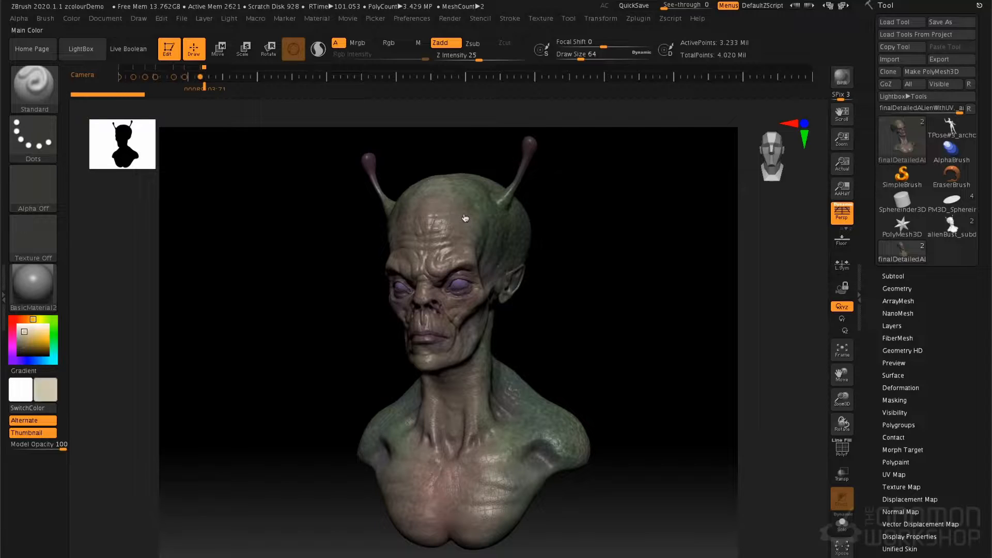
{"action": "left_click_drag", "start_coordinate": [466, 217], "coordinate": [376, 262]}
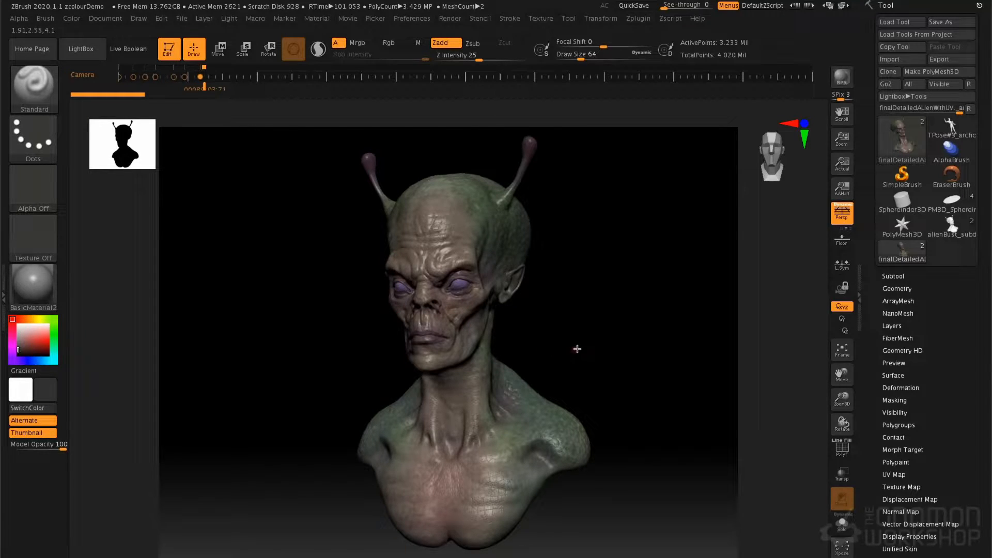
Step: Reopen the ZColor plugin window with the bust facing front and position it beside the head
{"action": "left_click_drag", "start_coordinate": [567, 348], "coordinate": [448, 437]}
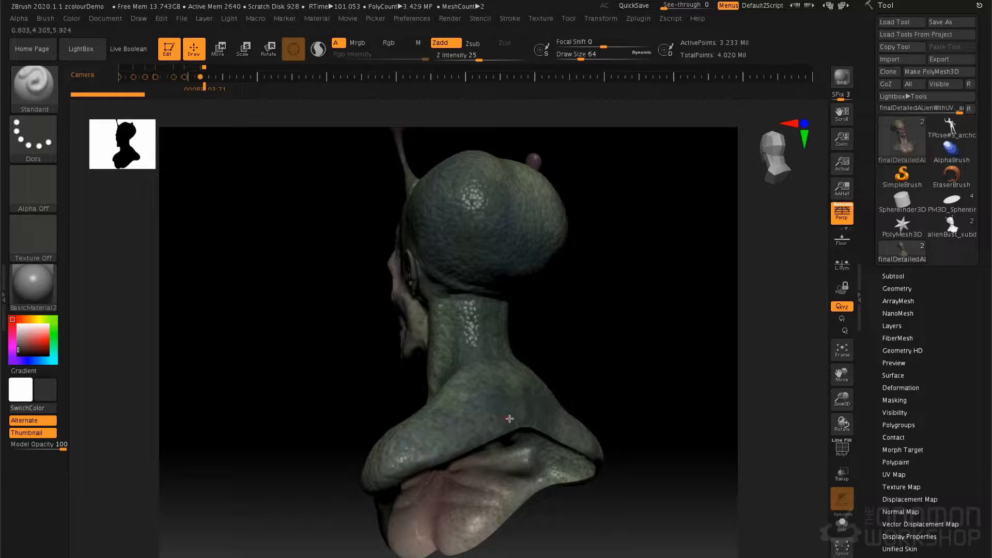
{"action": "left_click_drag", "start_coordinate": [397, 399], "coordinate": [441, 389]}
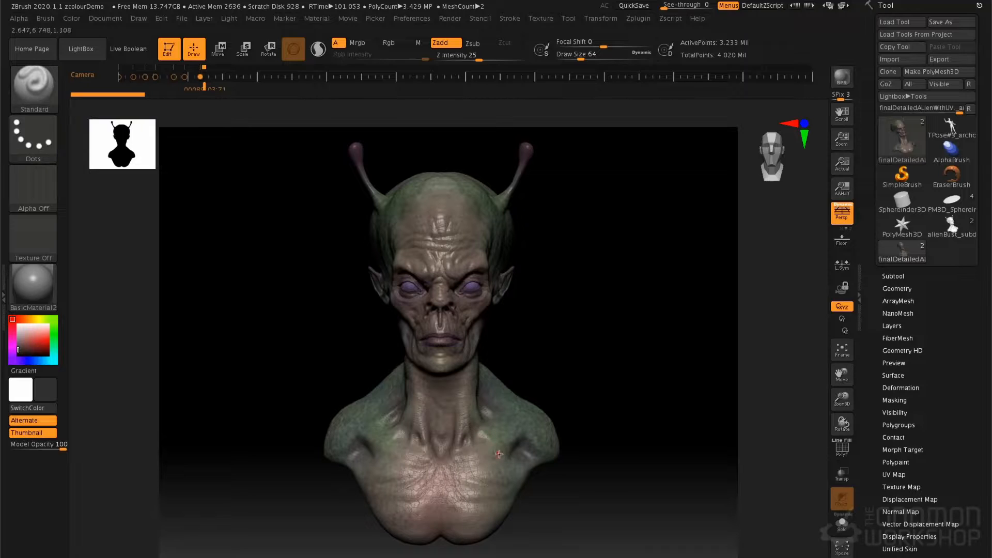
{"action": "left_click", "coordinate": [644, 20]}
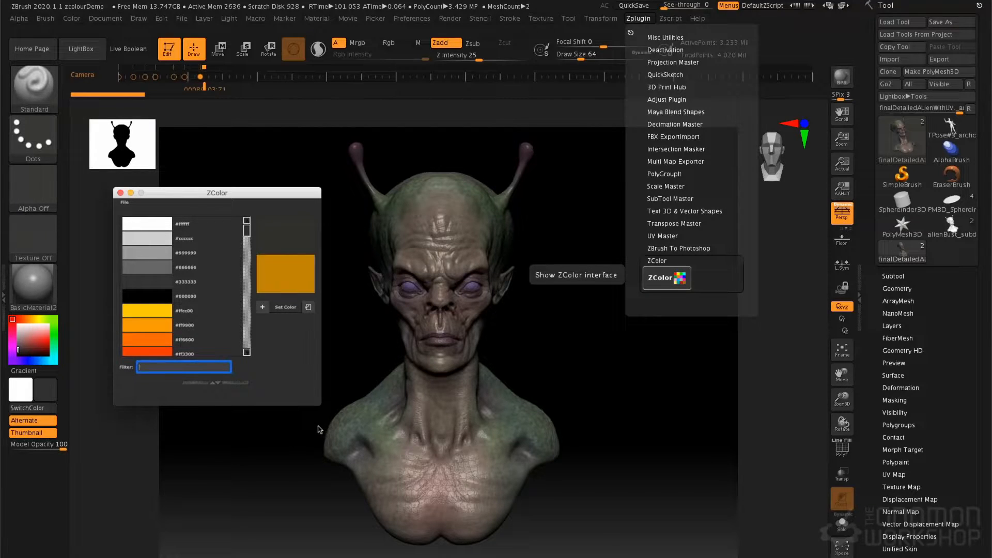
{"action": "left_click_drag", "start_coordinate": [211, 192], "coordinate": [207, 148]}
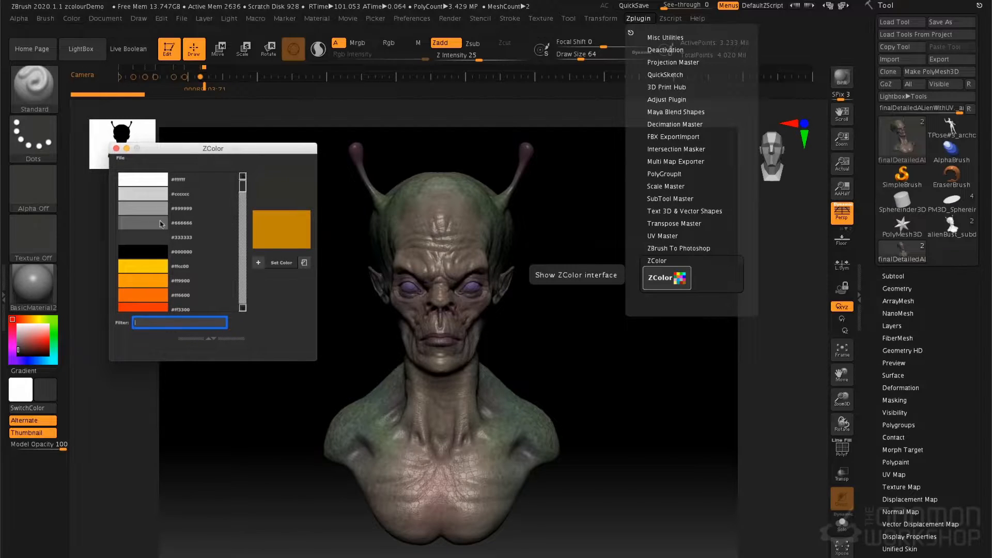
Step: Preview the yellow, orange, red and black swatches in ZColor's colour list, finishing with #333333 selected
{"action": "mouse_move", "coordinate": [243, 187]}
{"action": "left_mouse_down"}
{"action": "mouse_move", "coordinate": [243, 207]}
{"action": "mouse_move", "coordinate": [242, 189]}
{"action": "left_mouse_up"}
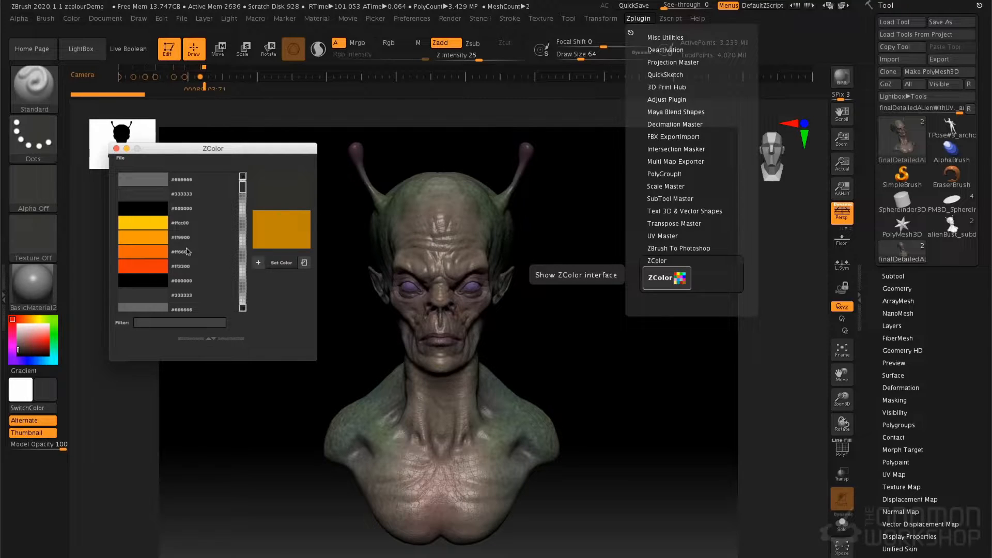
{"action": "left_click", "coordinate": [155, 241]}
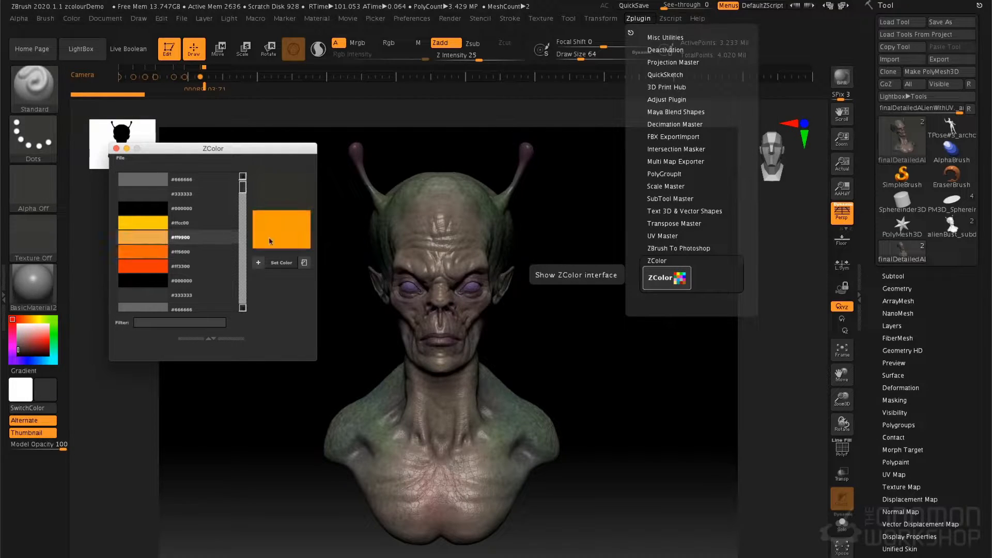
{"action": "left_click", "coordinate": [160, 225]}
{"action": "left_click", "coordinate": [160, 263]}
{"action": "left_click", "coordinate": [151, 282]}
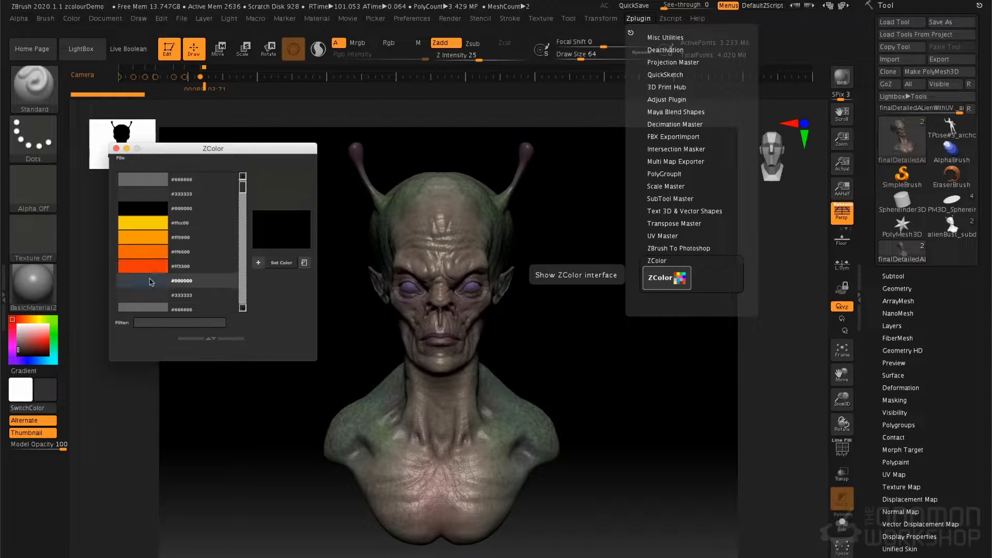
{"action": "left_click", "coordinate": [151, 236]}
{"action": "left_click", "coordinate": [154, 207]}
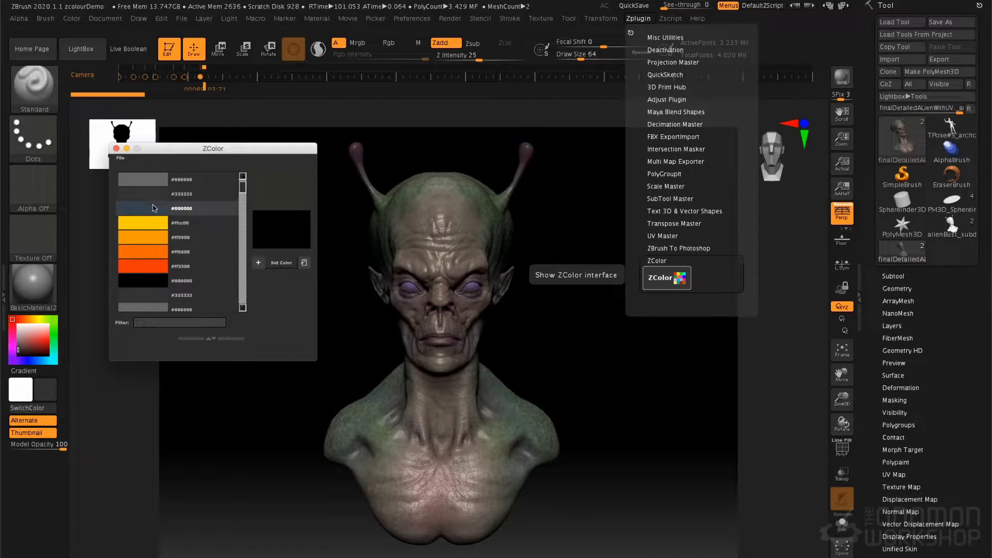
{"action": "left_click", "coordinate": [155, 197]}
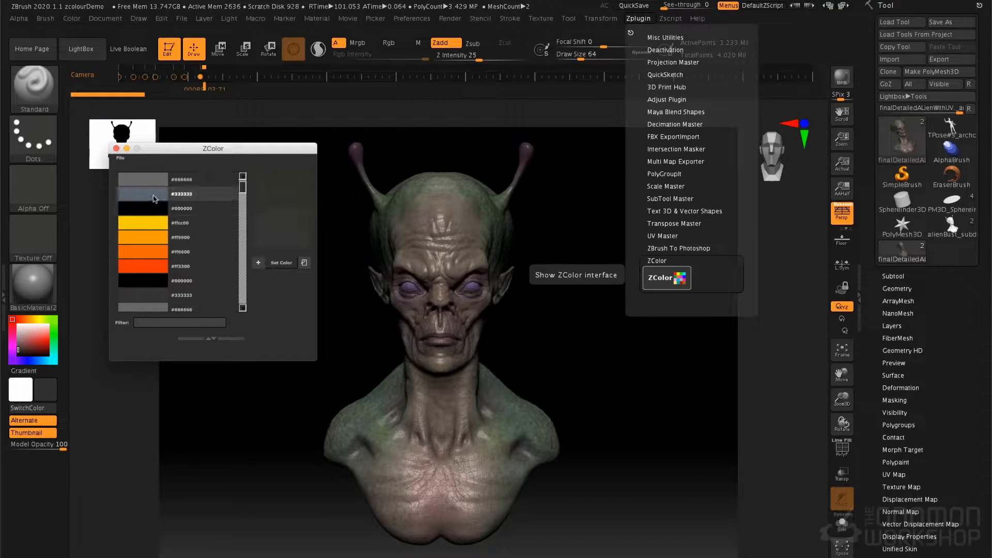
Step: Expand ZColor's colour controls and adjust the selected colour to red 116 and green 80
{"action": "left_click", "coordinate": [213, 341]}
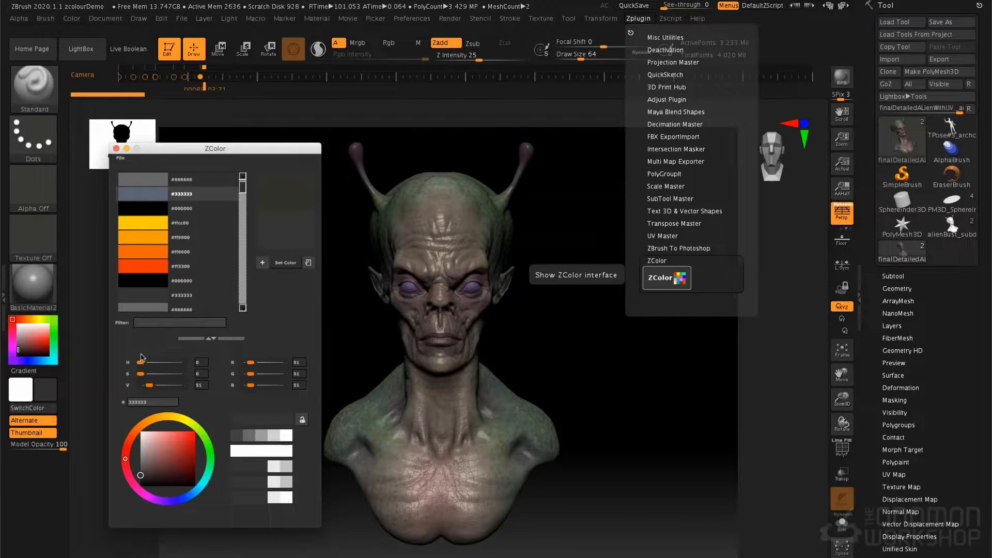
{"action": "left_click_drag", "start_coordinate": [250, 362], "coordinate": [265, 364]}
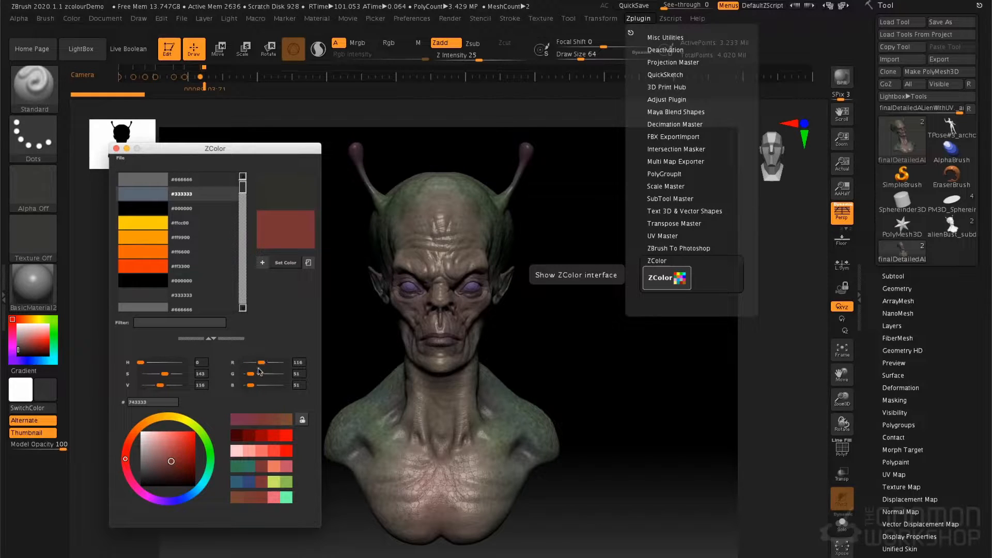
{"action": "left_click_drag", "start_coordinate": [251, 373], "coordinate": [256, 374]}
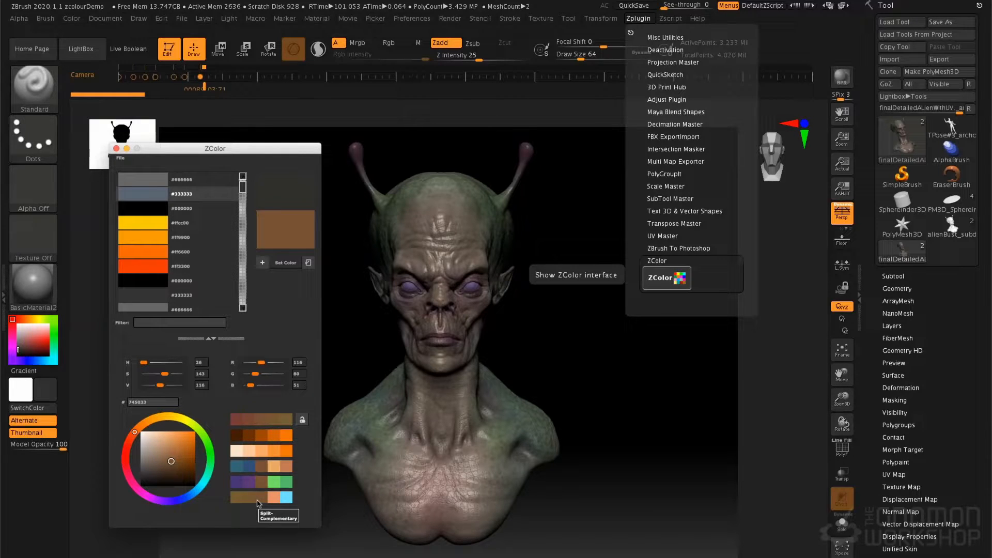
Step: Load the PolySphere tool from LightBox, framed in the view, and change the main colour to white
{"action": "left_click", "coordinate": [89, 52]}
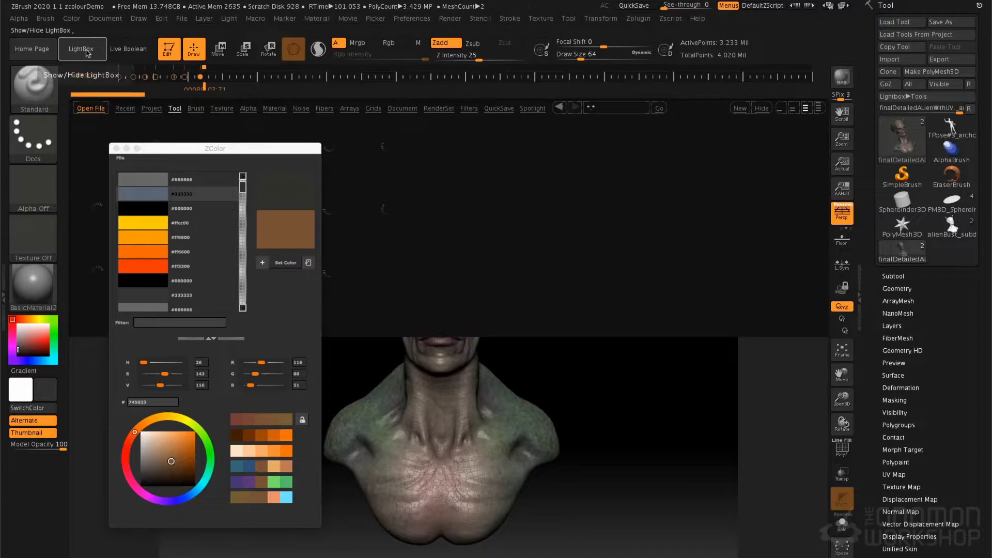
{"action": "double_click", "coordinate": [341, 230]}
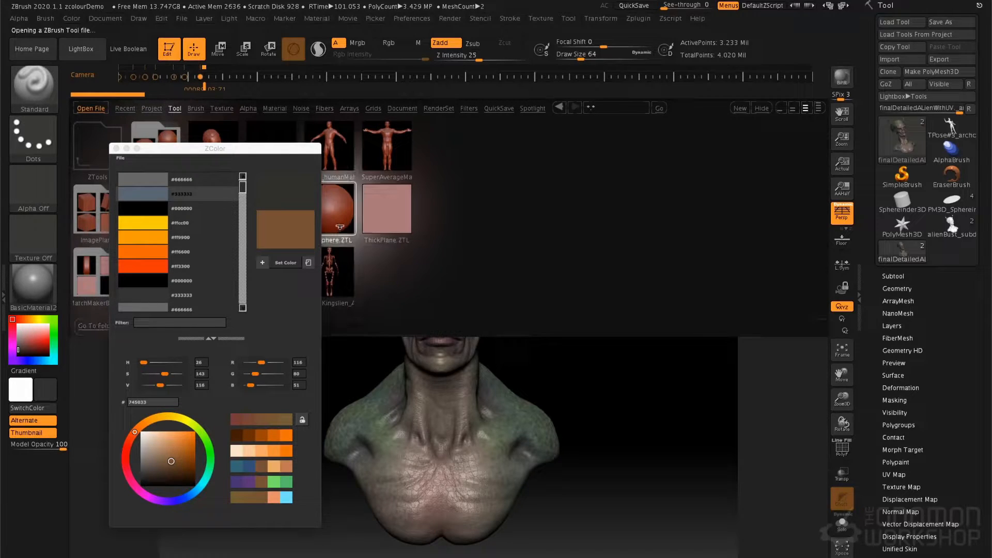
{"action": "left_click", "coordinate": [83, 49]}
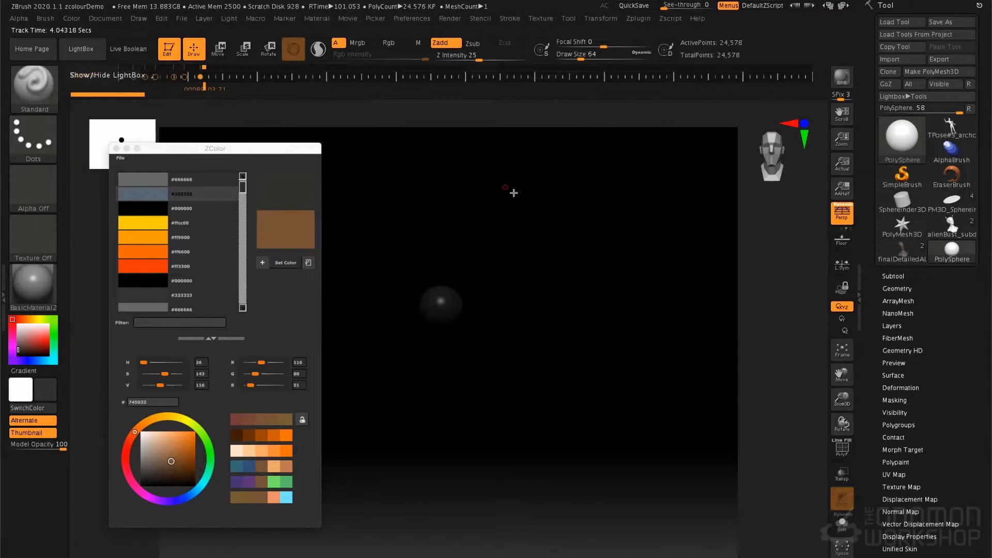
{"action": "key", "text": "f"}
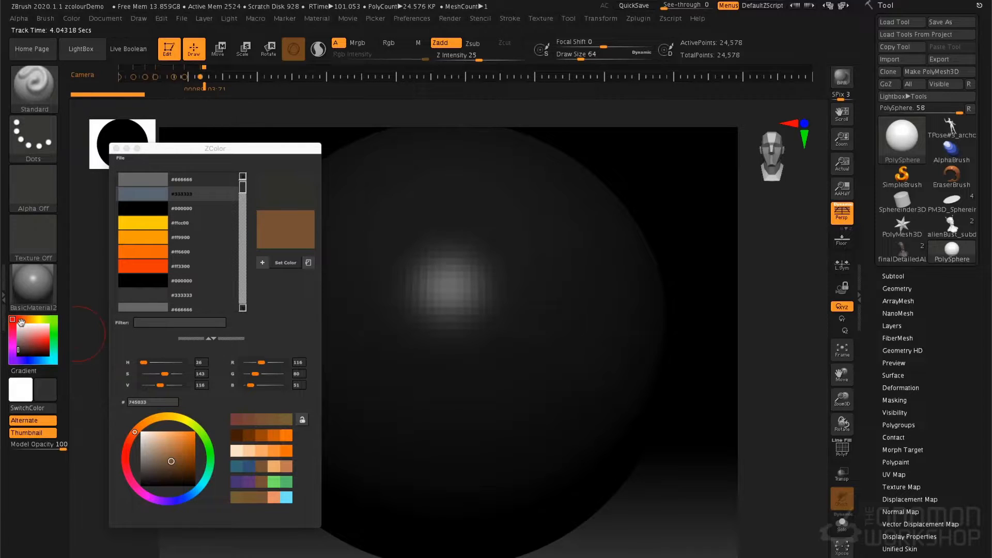
{"action": "left_click_drag", "start_coordinate": [31, 335], "coordinate": [11, 321]}
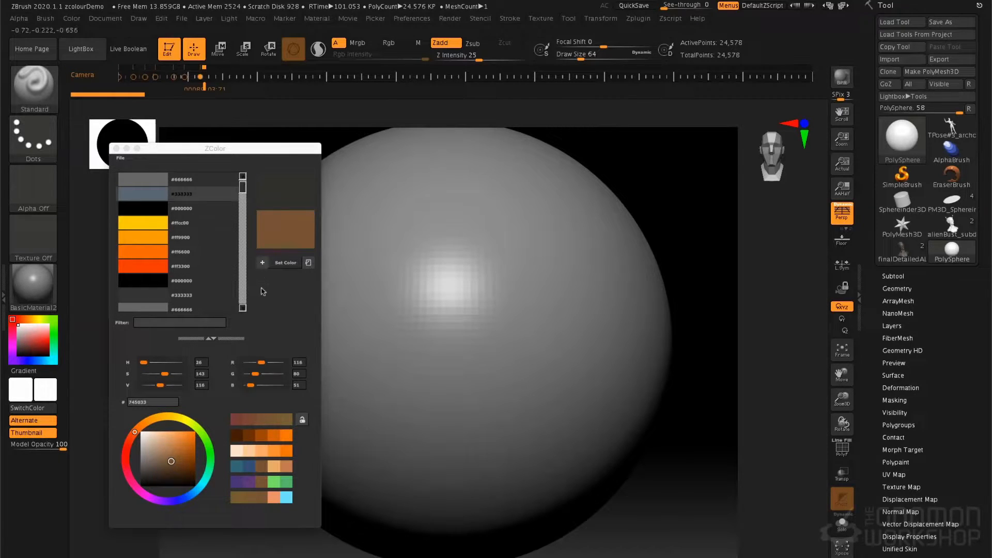
Step: Turn on ZColor's automatic colour setting and apply the #ff6600 swatch to the sphere
{"action": "left_click", "coordinate": [262, 264]}
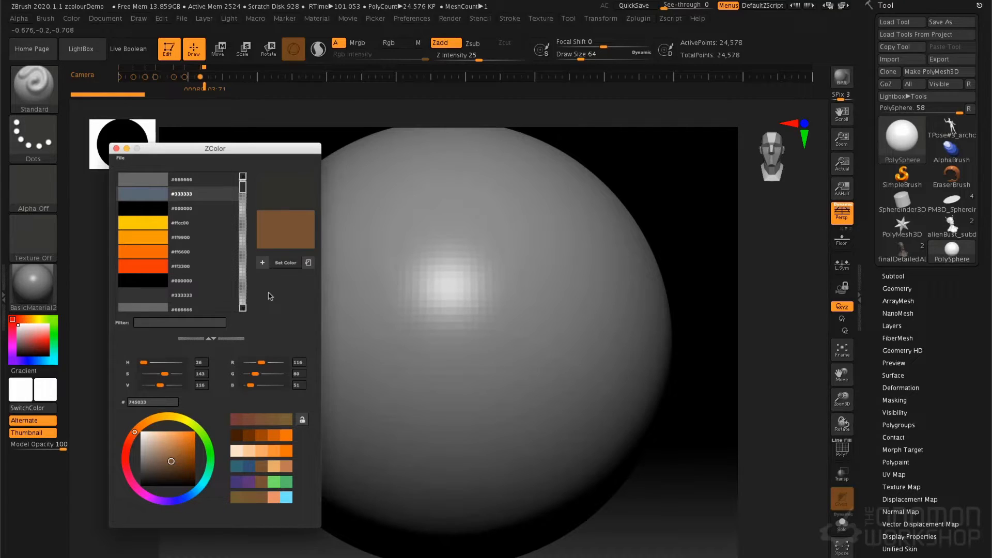
{"action": "left_click", "coordinate": [263, 264]}
{"action": "left_click", "coordinate": [164, 251]}
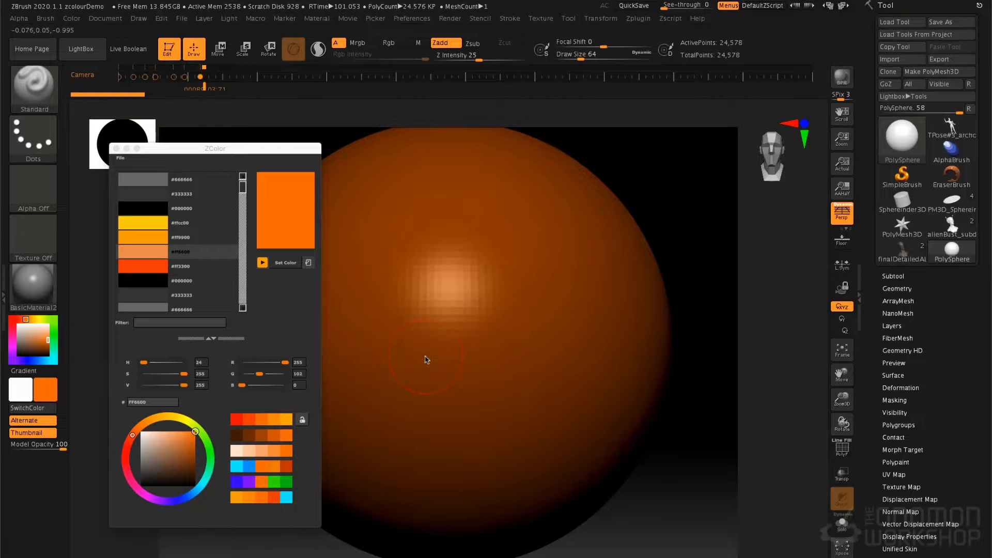
Step: Try the #ff3300, #000000, #ff9900 and #ff6600 swatches on the sphere, ending on #ff3300
{"action": "left_click", "coordinate": [164, 269]}
{"action": "left_click", "coordinate": [158, 283]}
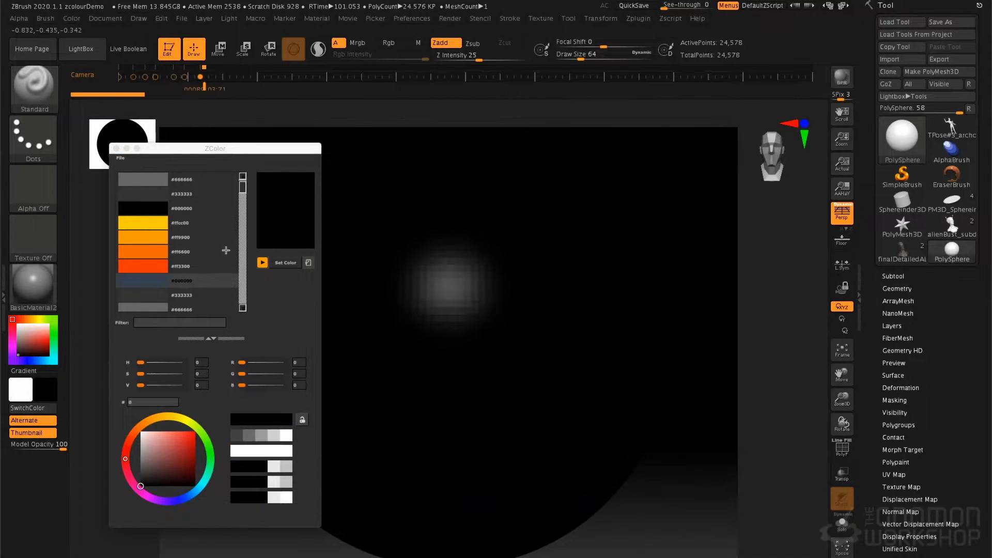
{"action": "left_click", "coordinate": [170, 237]}
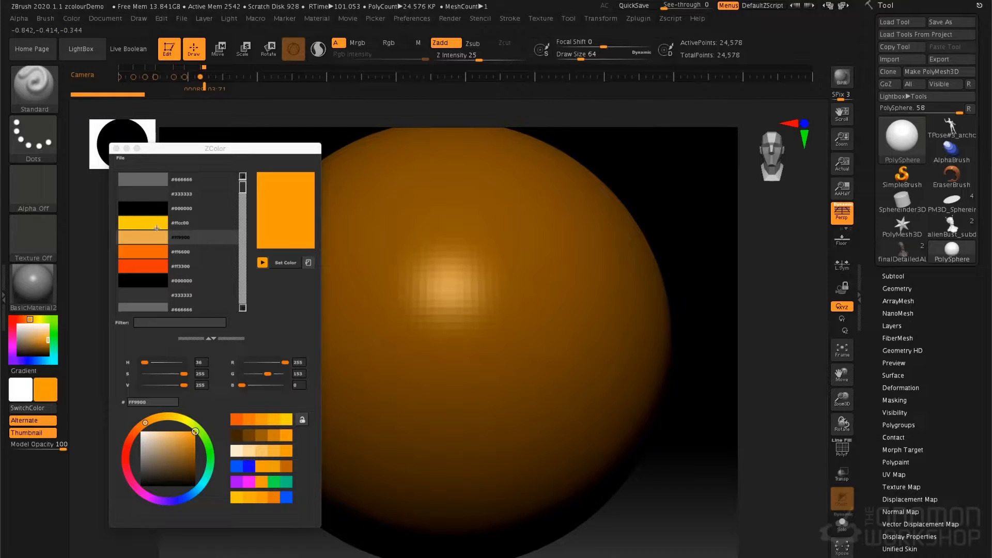
{"action": "left_click", "coordinate": [153, 258]}
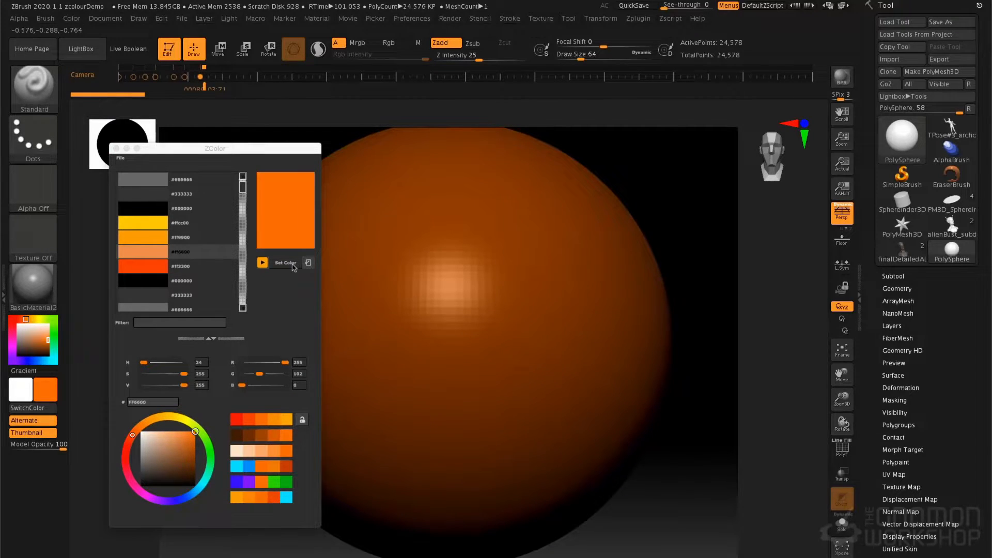
{"action": "left_click", "coordinate": [158, 243]}
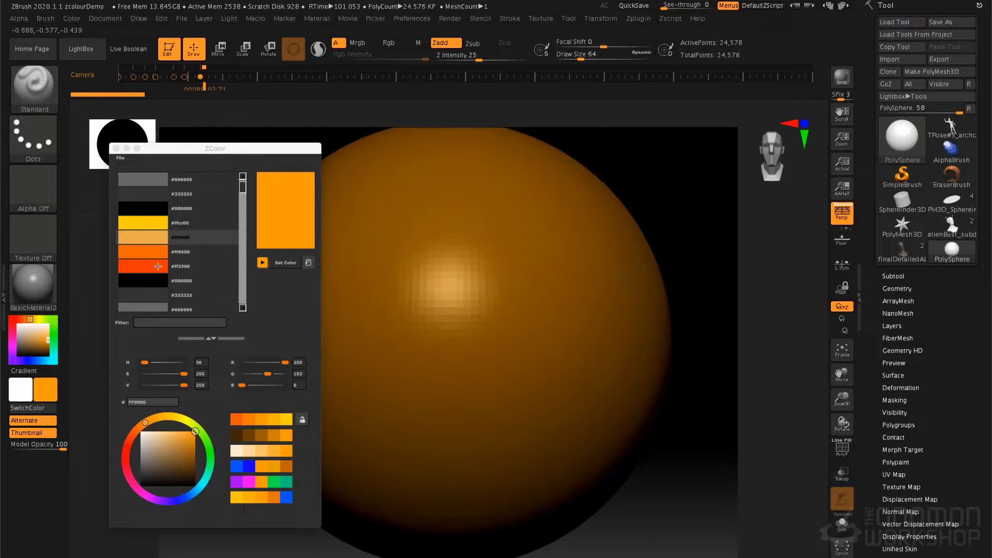
{"action": "left_click", "coordinate": [158, 266]}
Step: Turn on ZColor's automatic object fill and fill the sphere with #ff6600, followed by #ffcc00
{"action": "left_click", "coordinate": [308, 262]}
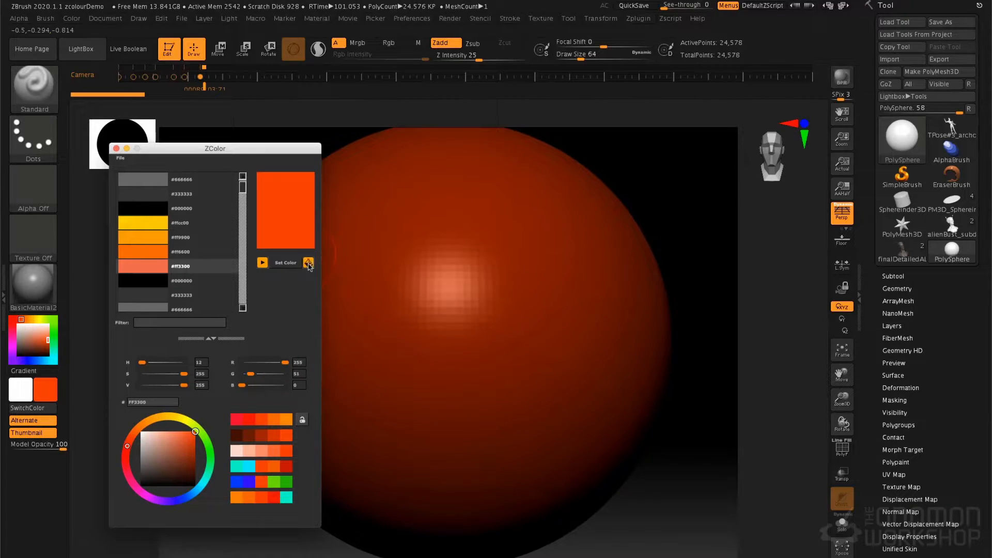
{"action": "left_click", "coordinate": [153, 254]}
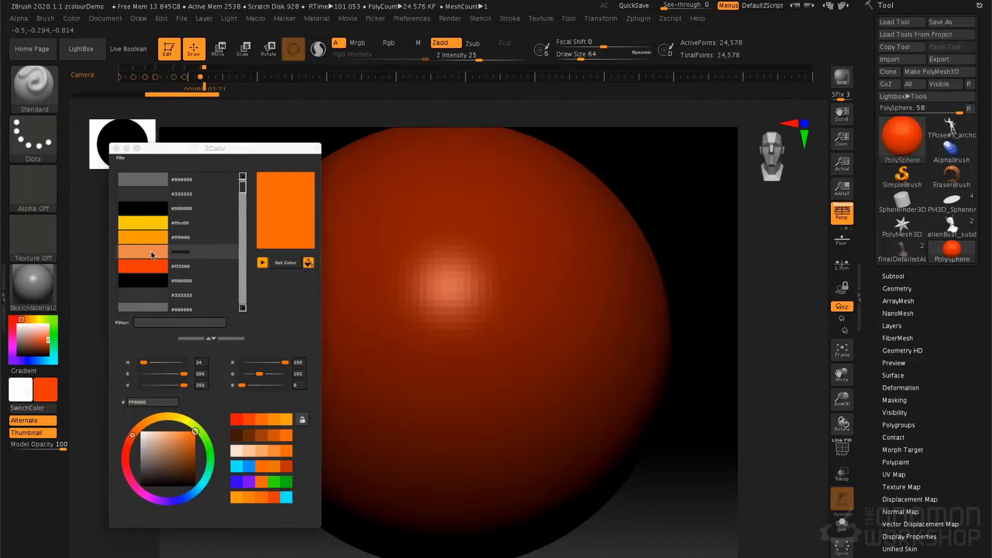
{"action": "left_click", "coordinate": [152, 228]}
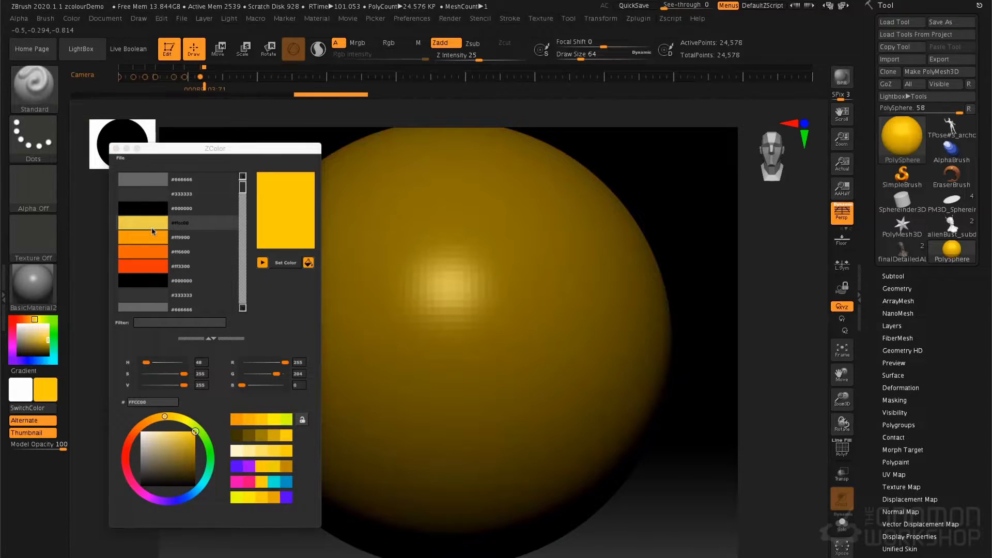
Step: Turn off ZColor's automatic object fill and try the #ff6600, #000000, #ff9900 and #ff3300 swatches, ending on #ff3300
{"action": "left_click", "coordinate": [308, 263]}
{"action": "left_click", "coordinate": [162, 268]}
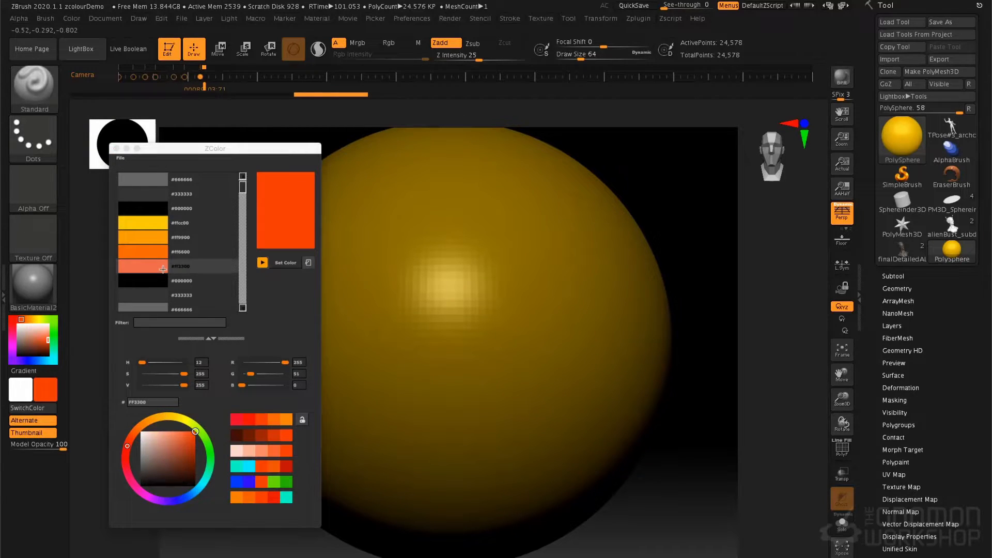
{"action": "left_click", "coordinate": [161, 253]}
{"action": "left_click", "coordinate": [155, 282]}
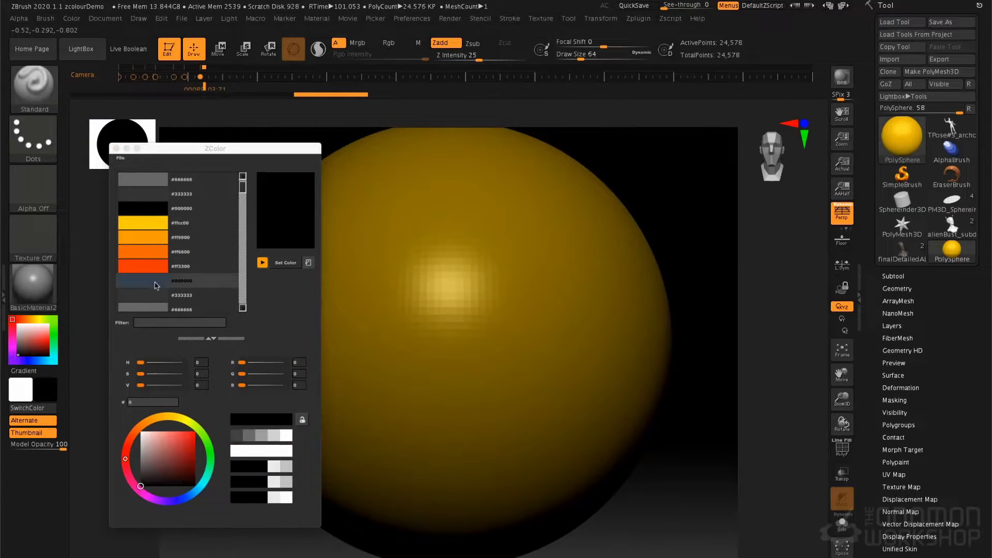
{"action": "left_click", "coordinate": [149, 257]}
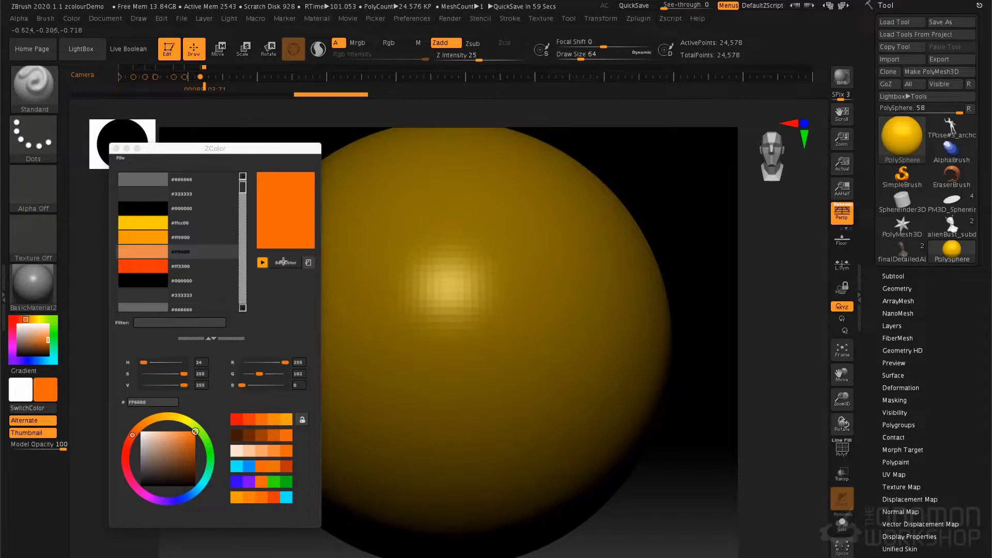
{"action": "left_click", "coordinate": [161, 245]}
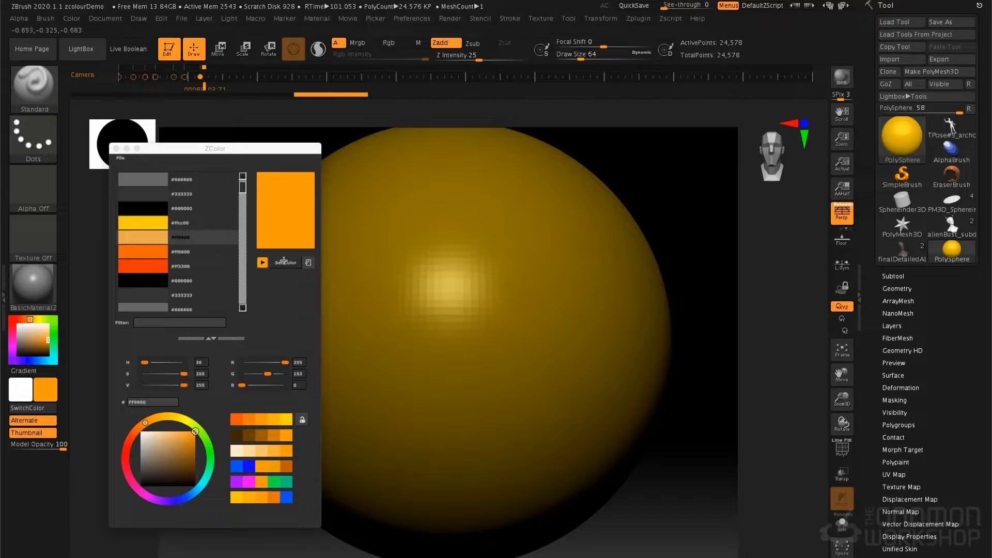
{"action": "left_click", "coordinate": [158, 269]}
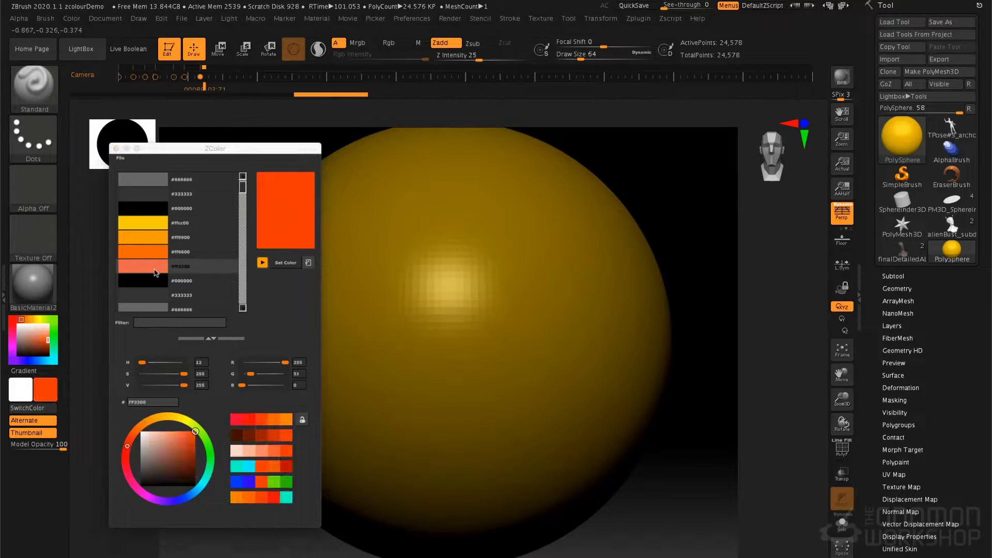
{"action": "left_click", "coordinate": [290, 263]}
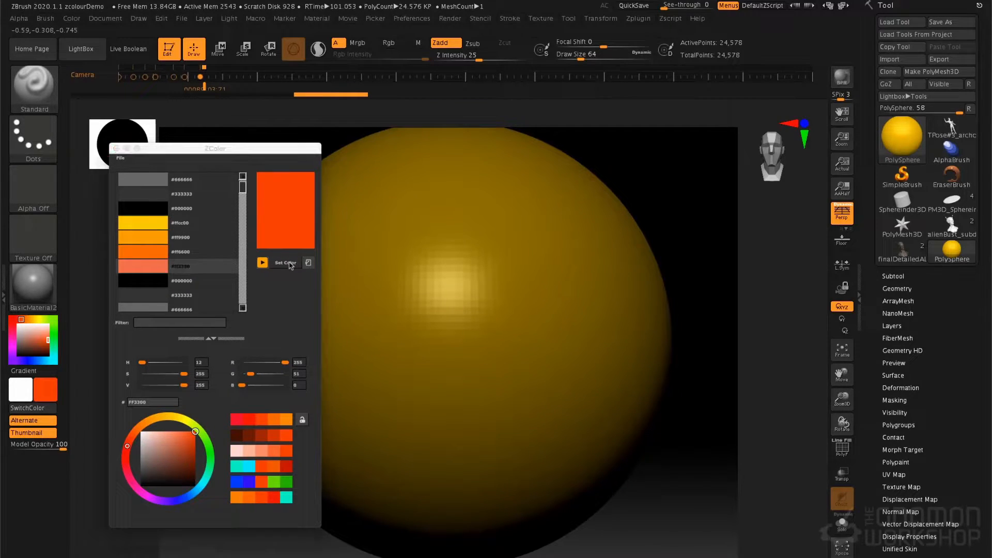
Step: Select #ffcc00, turn off automatic colour setting, compare #ff3300 and #ff6600 against it, and manually set #ff3300 as the main colour
{"action": "left_click", "coordinate": [155, 223]}
{"action": "left_click", "coordinate": [258, 265]}
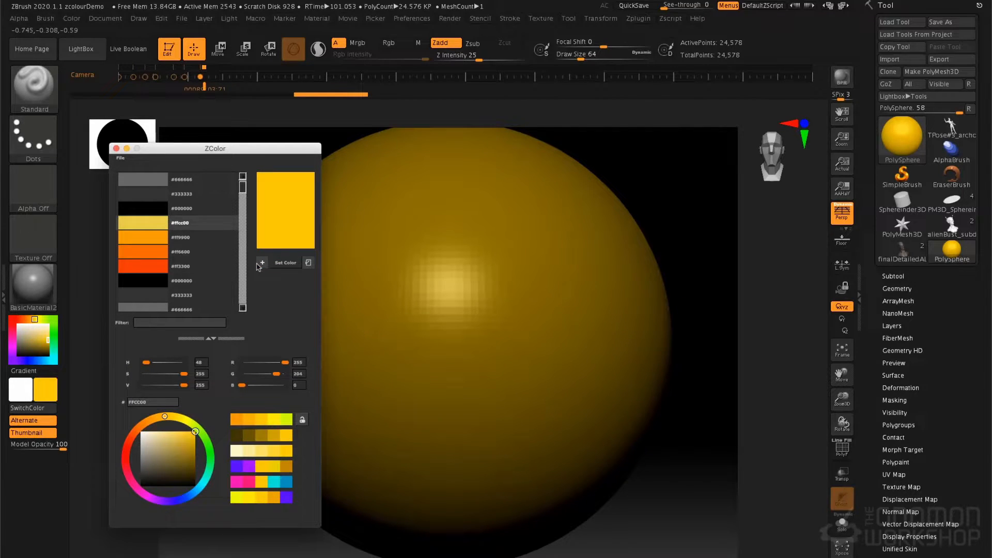
{"action": "left_click", "coordinate": [123, 267]}
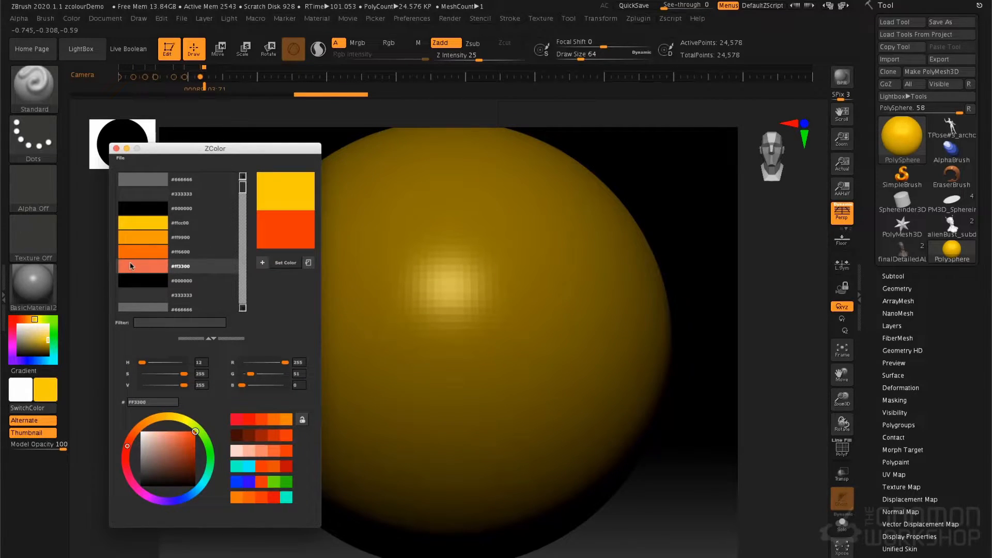
{"action": "left_click", "coordinate": [131, 257]}
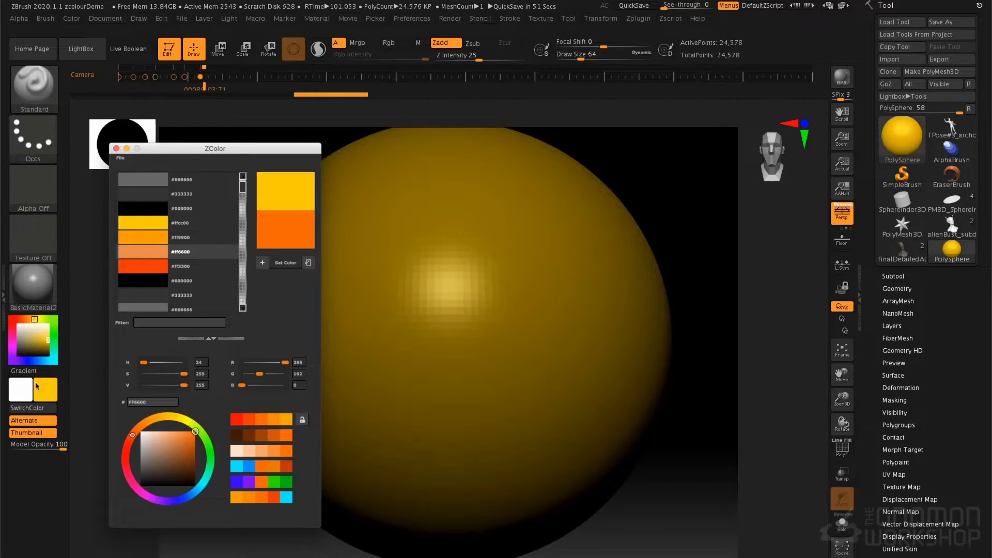
{"action": "left_click", "coordinate": [152, 267]}
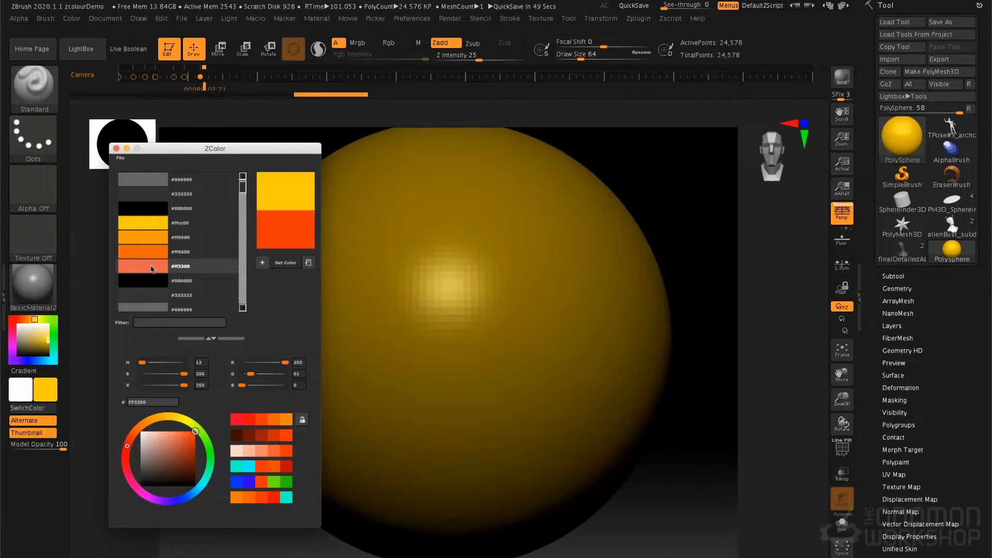
{"action": "left_click", "coordinate": [285, 263]}
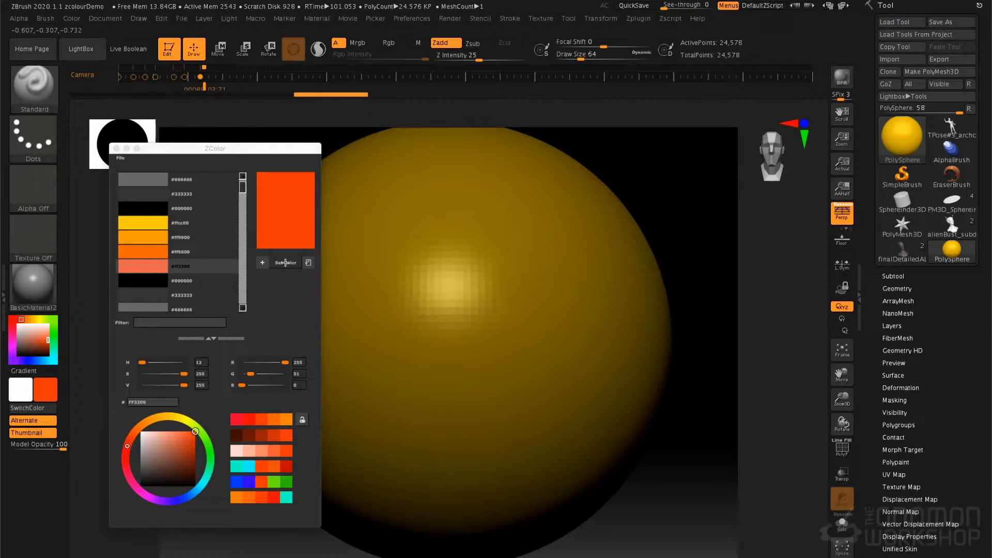
Step: Compare the #ffcc00, #ff3300 and #ff6600 swatches with the current main colour without setting them
{"action": "left_click", "coordinate": [148, 225]}
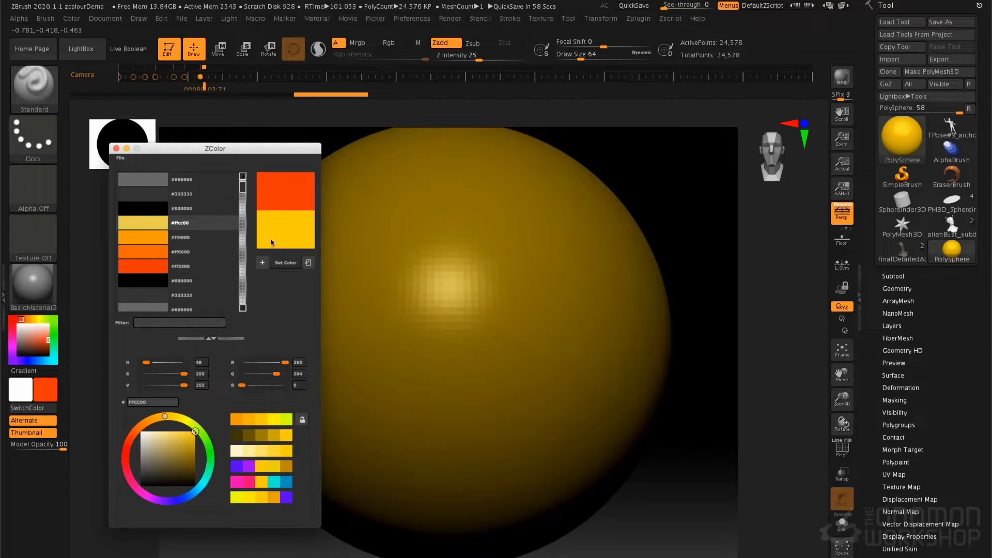
{"action": "left_click", "coordinate": [154, 264]}
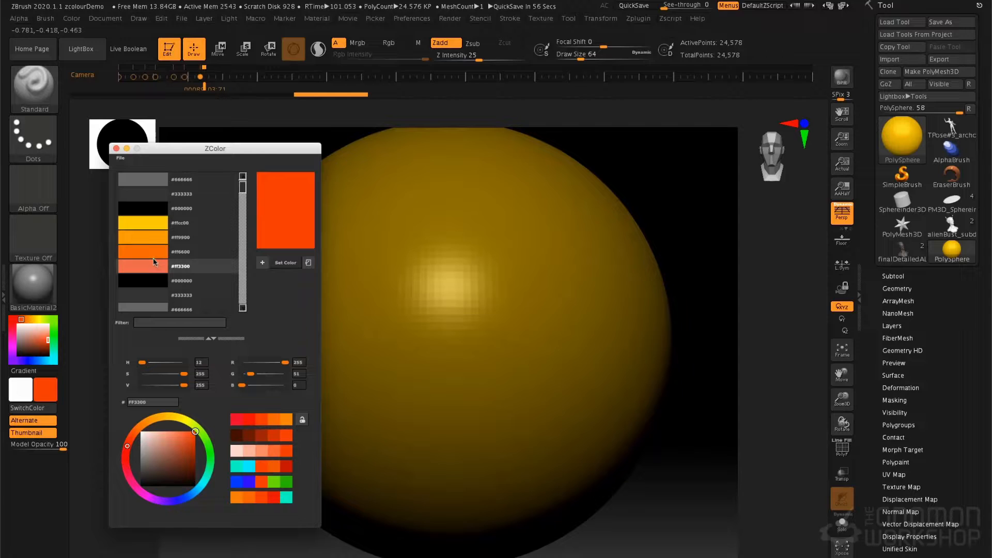
{"action": "left_click", "coordinate": [158, 251]}
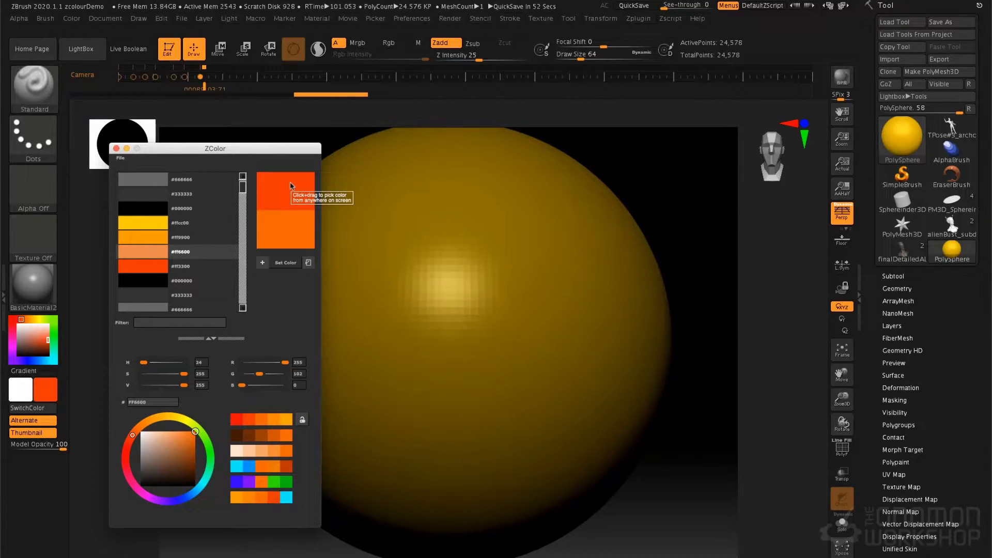
Step: Switch the brush from Zadd to Rgb only and paint #ff3300 strokes across the front of the sphere
{"action": "left_click", "coordinate": [396, 43]}
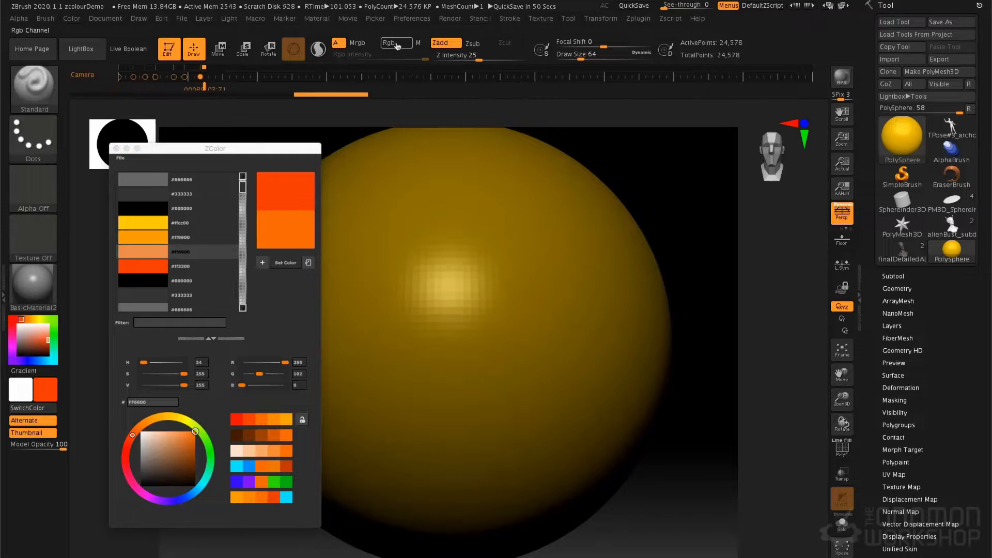
{"action": "left_click", "coordinate": [439, 42]}
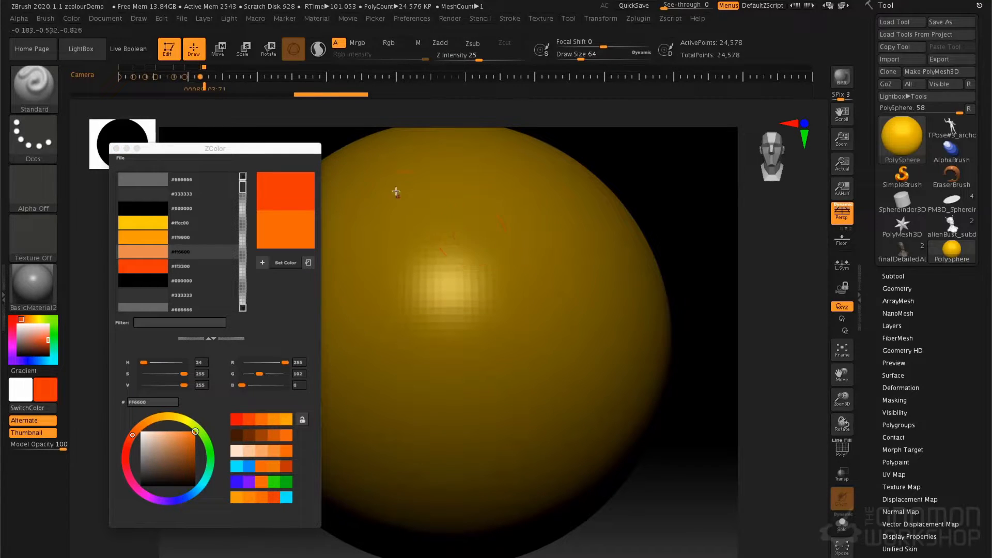
{"action": "left_click", "coordinate": [396, 43]}
{"action": "mouse_move", "coordinate": [434, 178]}
{"action": "left_mouse_down"}
{"action": "mouse_move", "coordinate": [403, 215]}
{"action": "mouse_move", "coordinate": [510, 372]}
{"action": "mouse_move", "coordinate": [550, 398]}
{"action": "left_mouse_up"}
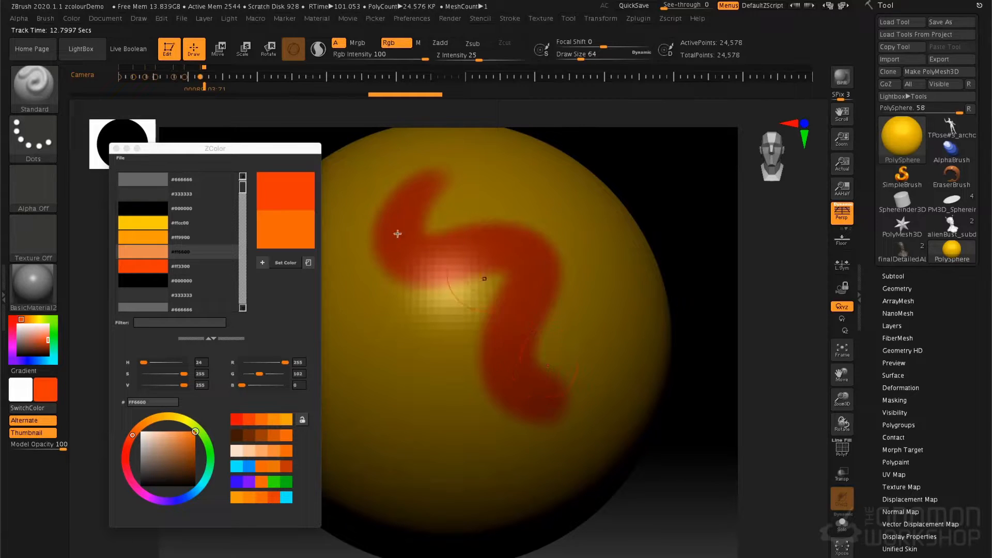
{"action": "mouse_move", "coordinate": [397, 337]}
{"action": "left_mouse_down"}
{"action": "mouse_move", "coordinate": [408, 372]}
{"action": "mouse_move", "coordinate": [462, 400]}
{"action": "left_mouse_up"}
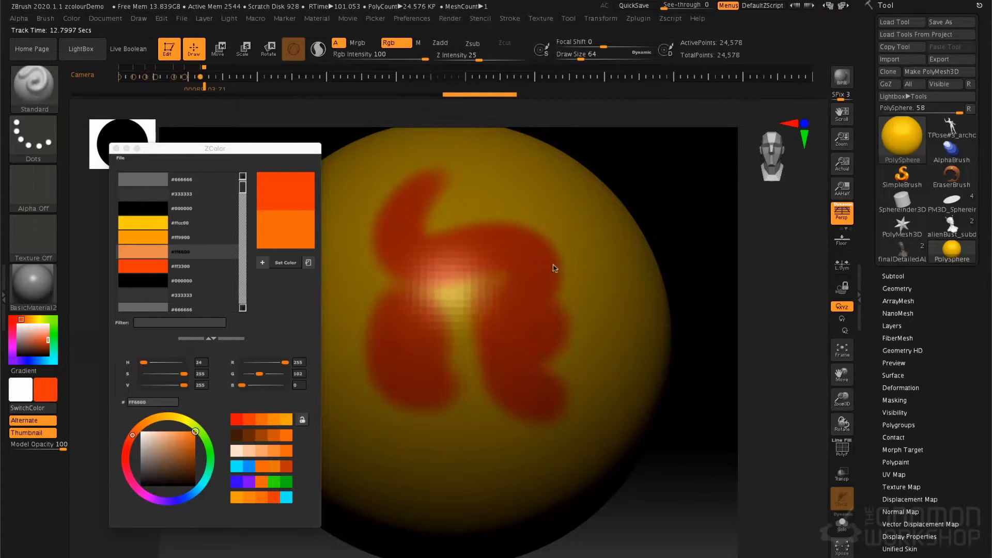
{"action": "mouse_move", "coordinate": [554, 268]}
{"action": "left_mouse_down"}
{"action": "mouse_move", "coordinate": [491, 343]}
{"action": "mouse_move", "coordinate": [455, 356]}
{"action": "left_mouse_up"}
Step: Set the main colour to the #333300 swatch and dab nine dark spots on and around the sphere's red patch
{"action": "left_click_drag", "start_coordinate": [243, 188], "coordinate": [243, 202]}
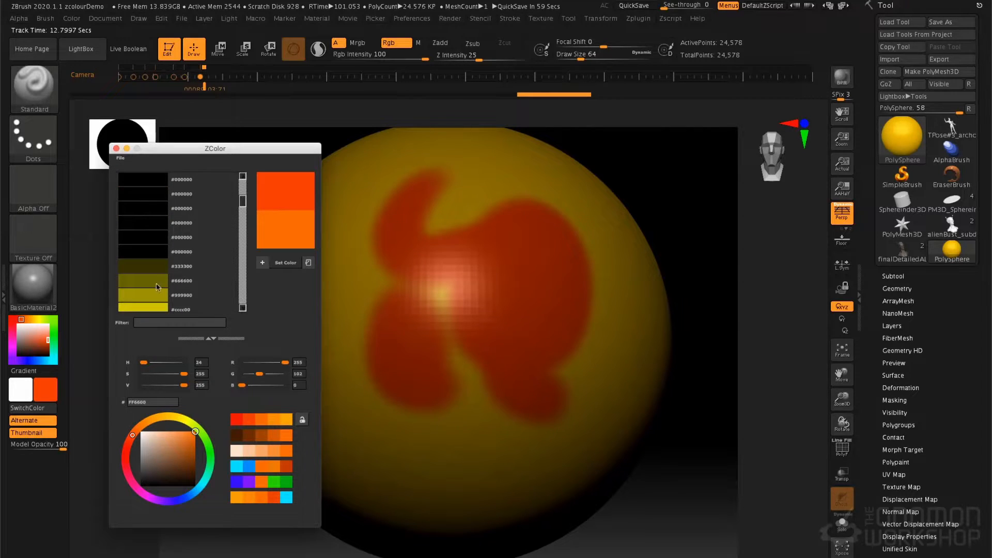
{"action": "left_click", "coordinate": [155, 266]}
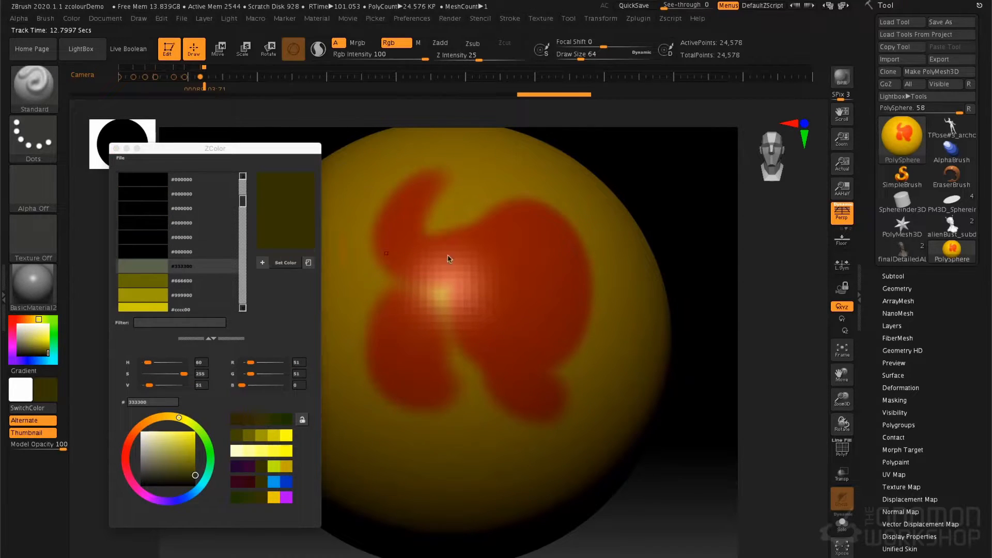
{"action": "left_click", "coordinate": [455, 270]}
{"action": "left_click", "coordinate": [540, 287]}
{"action": "left_click", "coordinate": [490, 347]}
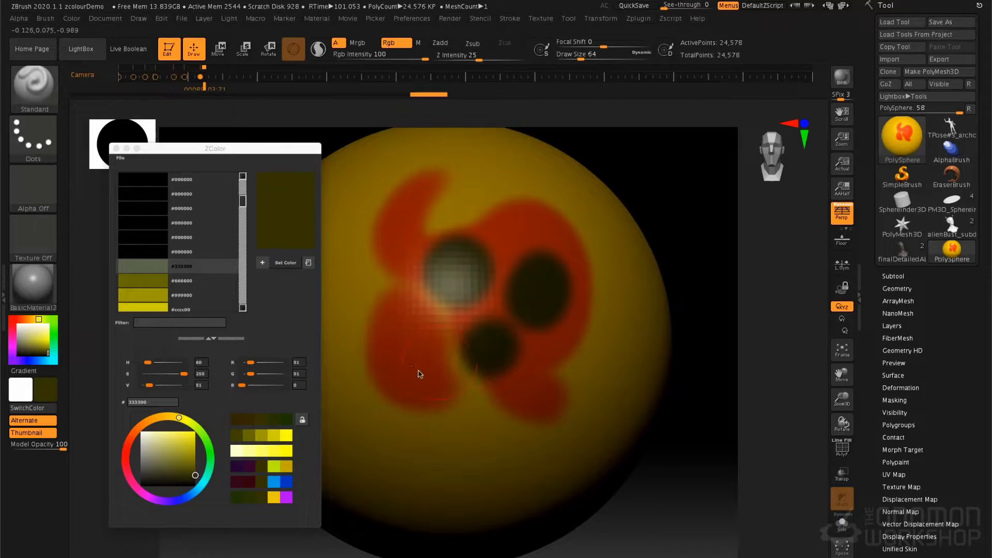
{"action": "left_click", "coordinate": [416, 369]}
{"action": "left_click", "coordinate": [390, 296]}
{"action": "left_click", "coordinate": [412, 206]}
{"action": "left_click", "coordinate": [479, 183]}
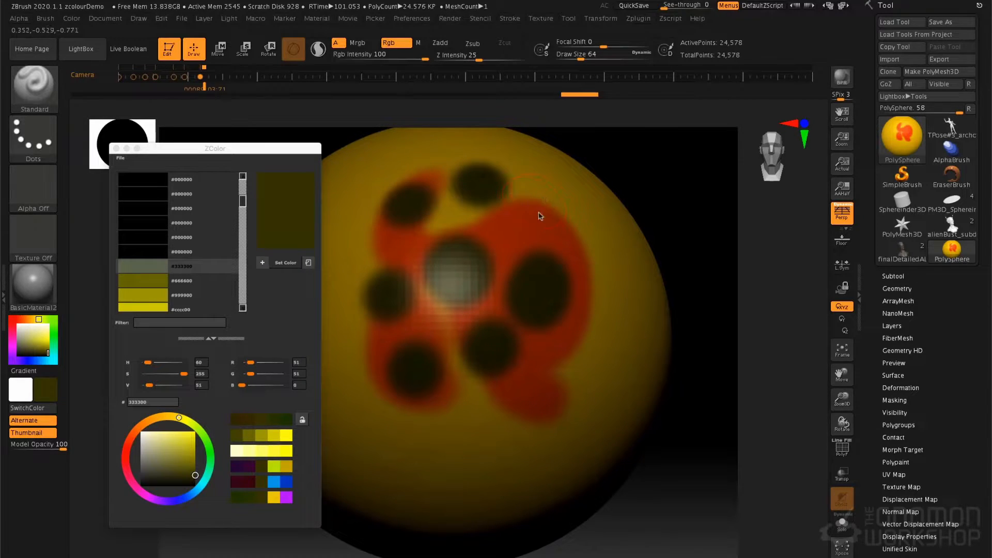
{"action": "left_click", "coordinate": [540, 212]}
{"action": "left_click", "coordinate": [362, 243]}
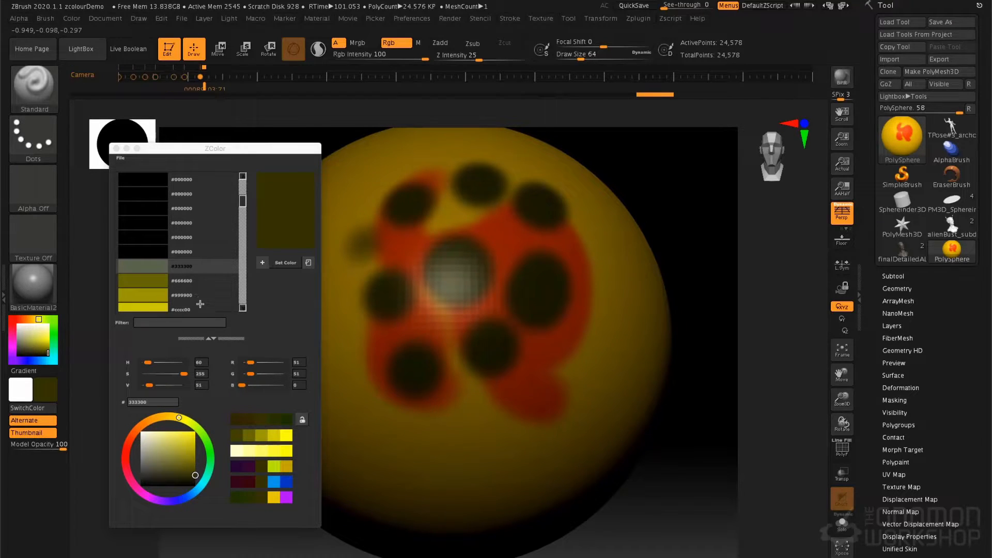
Step: Start a new, empty ZColor swatch list without saving the changes to the current swatches
{"action": "left_click", "coordinate": [121, 159]}
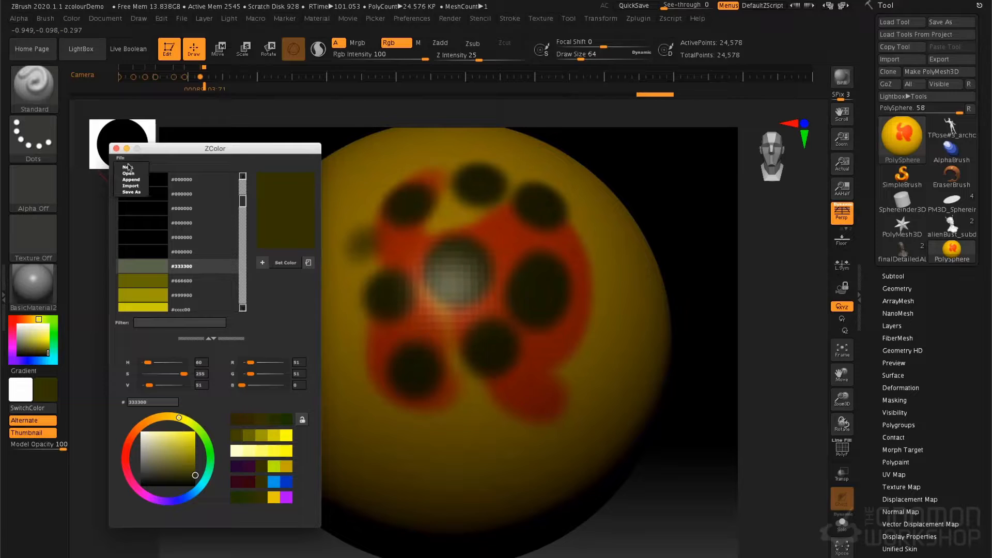
{"action": "left_click", "coordinate": [137, 172]}
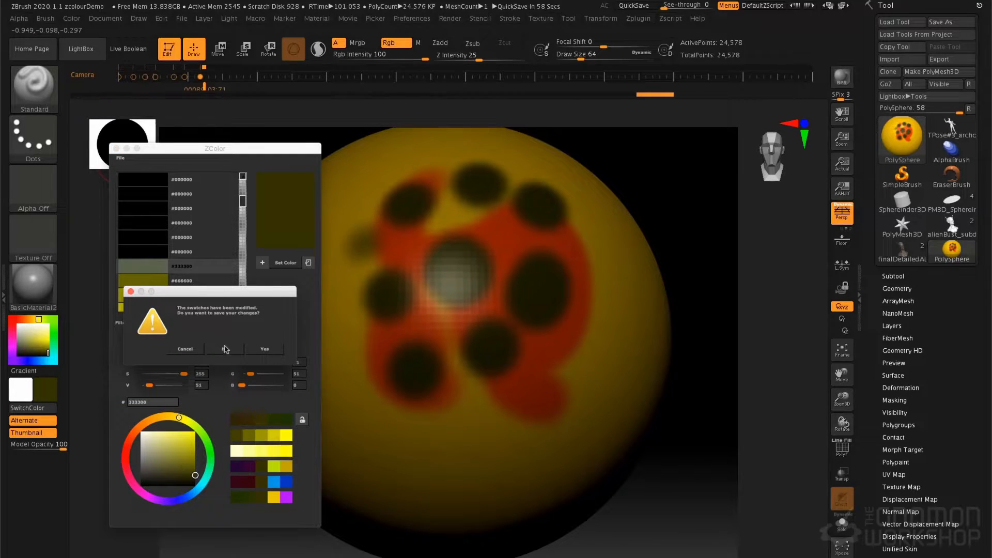
{"action": "left_click", "coordinate": [232, 345]}
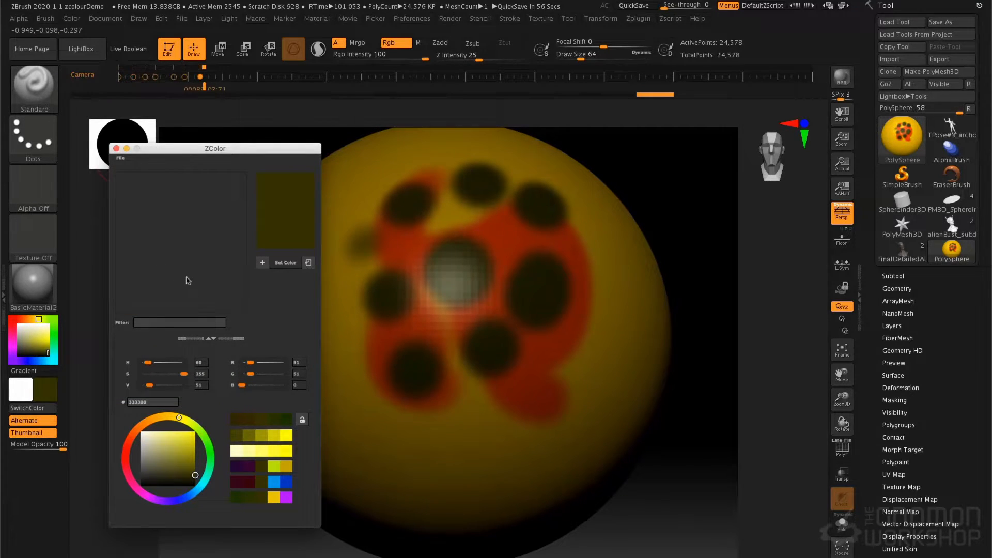
{"action": "left_click", "coordinate": [302, 420]}
Step: Bring up ZColor's swatch file chooser and switch to Finder to examine the ZColorData_2020/Swatches folder
{"action": "left_click", "coordinate": [121, 159]}
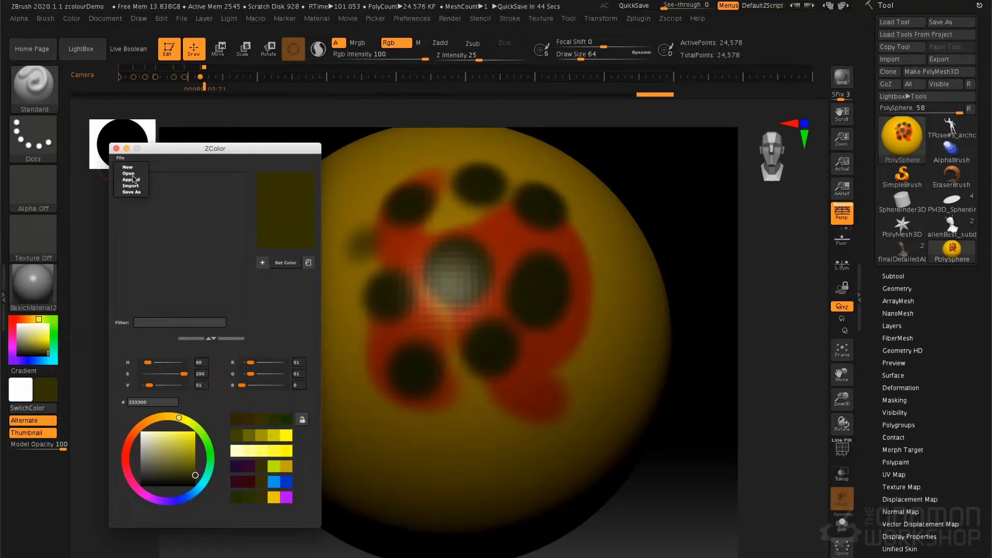
{"action": "left_click", "coordinate": [130, 174]}
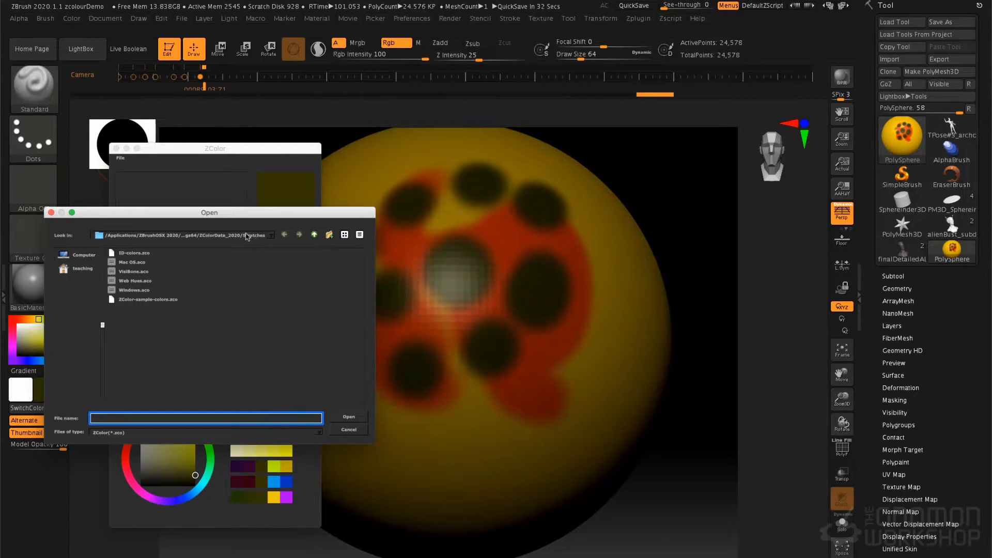
{"action": "key", "text": "super+Tab"}
{"action": "key", "text": "super+Tab"}
{"action": "key", "text": "super+Tab"}
{"action": "key", "text": "super+Tab"}
{"action": "key", "text": "super+Tab"}
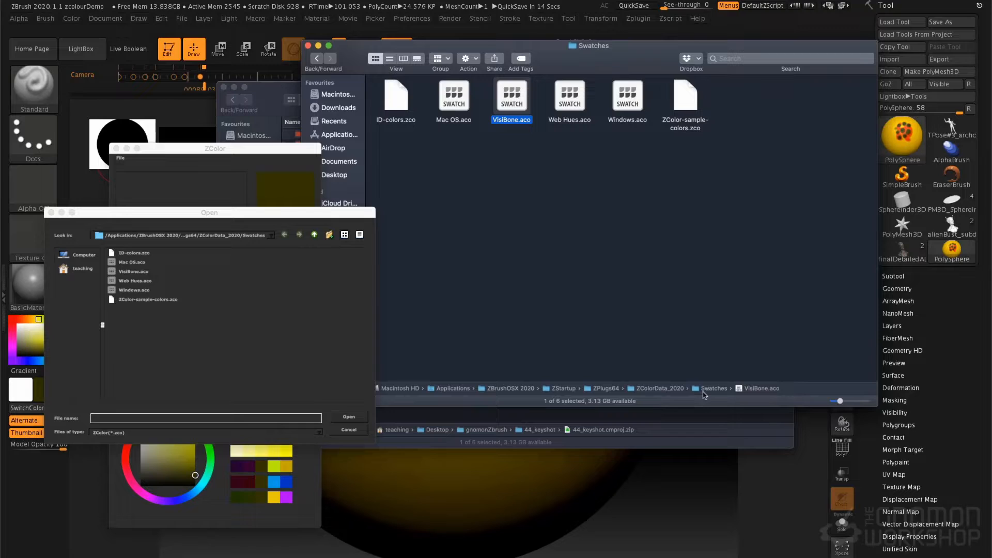
Step: Load the ZColor-sample-colors.zco swatch file into ZColor and return to ZBrush
{"action": "left_click", "coordinate": [249, 219]}
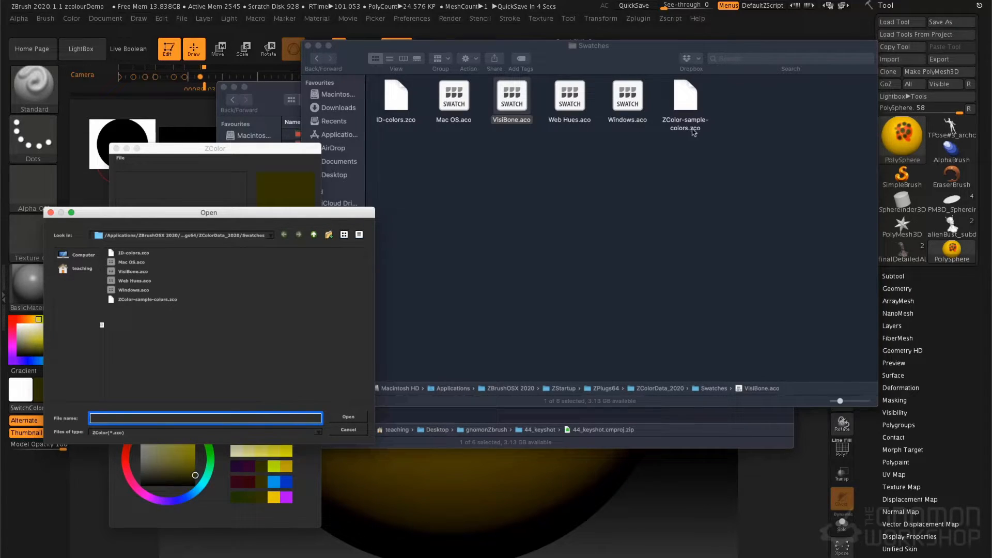
{"action": "left_click", "coordinate": [155, 300]}
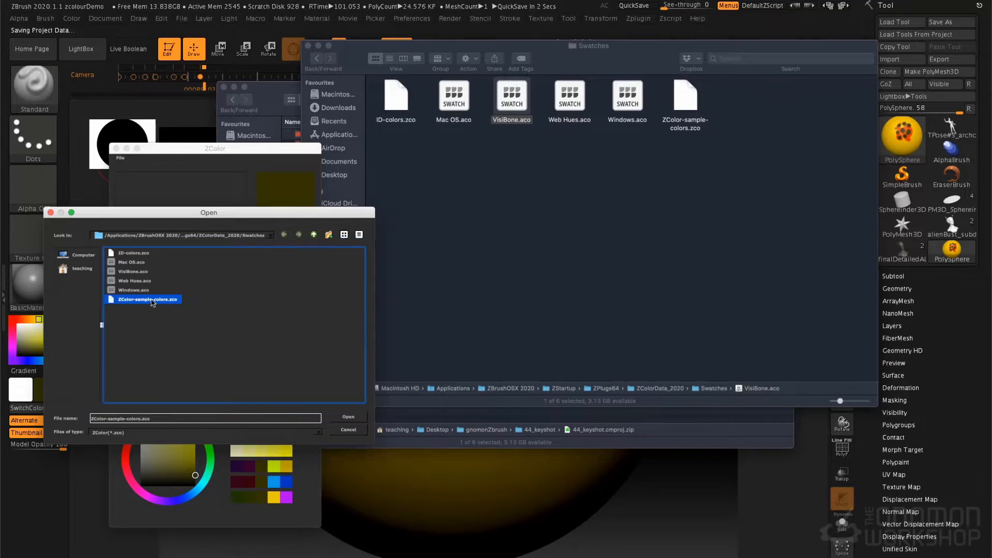
{"action": "left_click", "coordinate": [351, 417]}
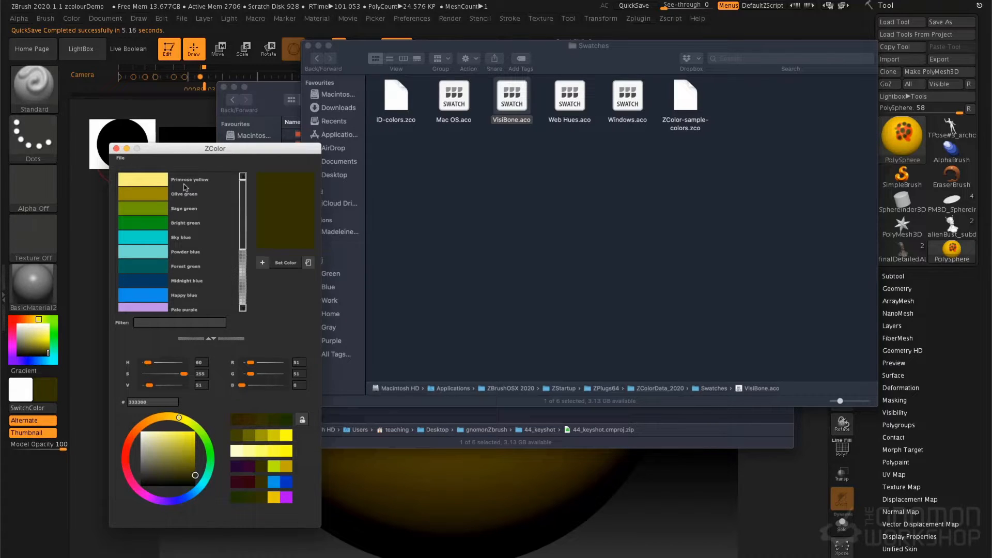
{"action": "left_click", "coordinate": [192, 130]}
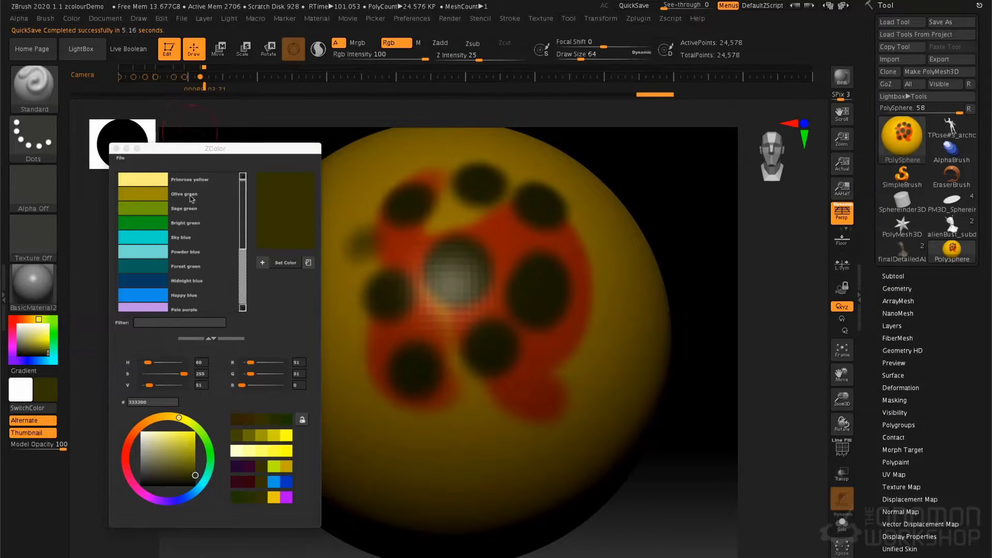
Step: Filter the loaded ZColor swatches by the text "pur"
{"action": "left_click", "coordinate": [185, 322]}
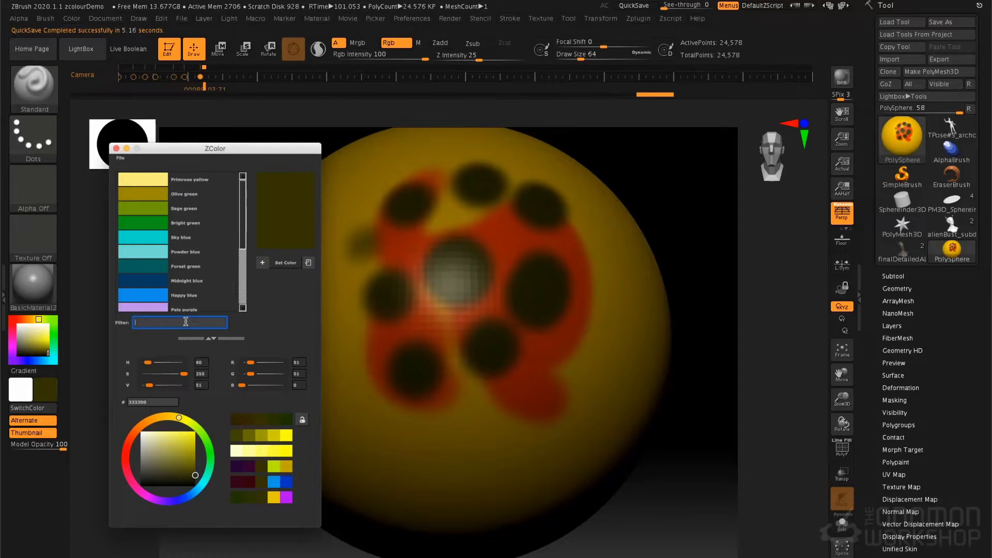
{"action": "type", "text": "pur"}
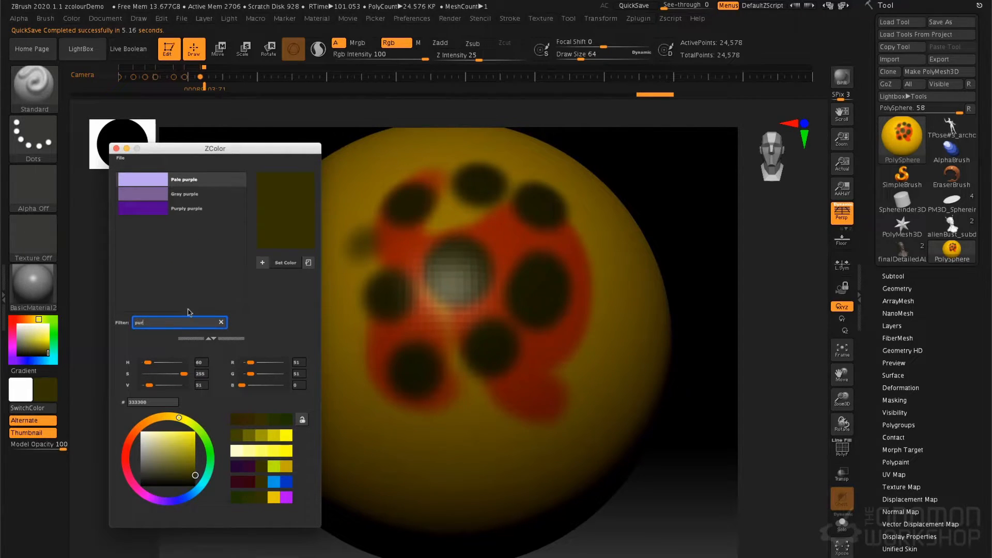
Step: Filter the ZColor swatches by the text "or", clear the filter and look through the full swatch list
{"action": "type", "text": "or"}
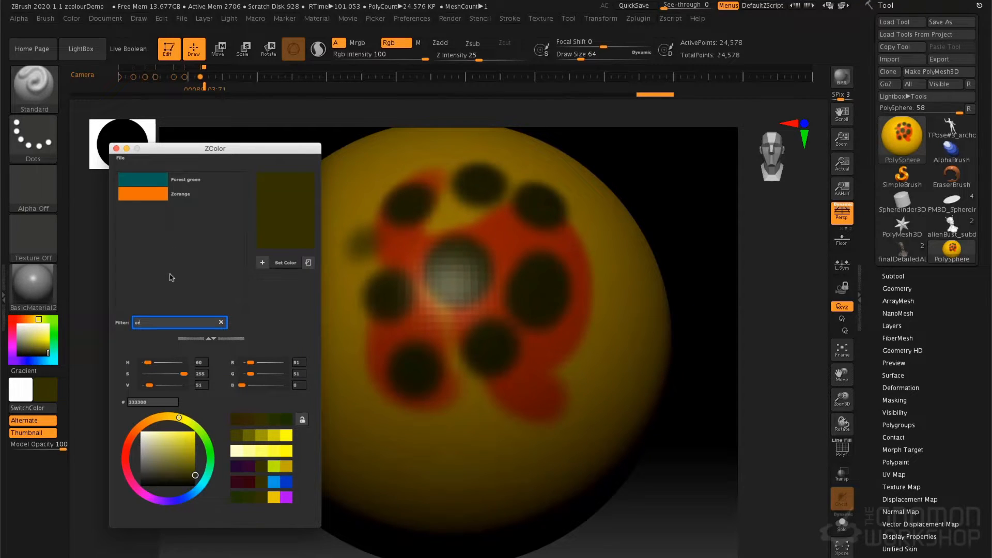
{"action": "key", "text": "BackSpace"}
{"action": "key", "text": "BackSpace"}
{"action": "scroll", "coordinate": [171, 277], "scroll_direction": "down", "scroll_amount": 5}
{"action": "scroll", "coordinate": [170, 274], "scroll_direction": "up", "scroll_amount": 5}
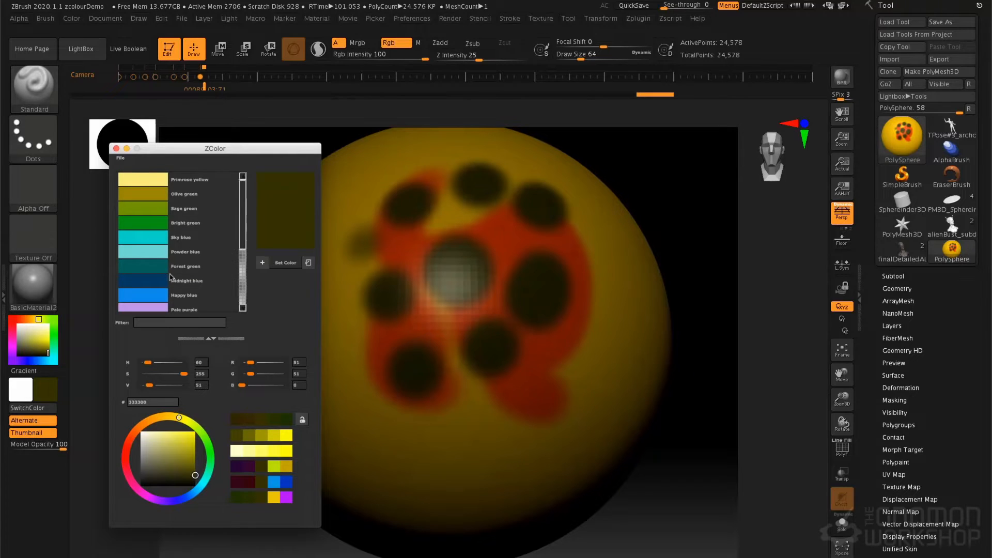
Step: Preview the Sage green, Forest green and Sky blue swatches, select Bright green and lock its colour harmonies
{"action": "left_click", "coordinate": [154, 214]}
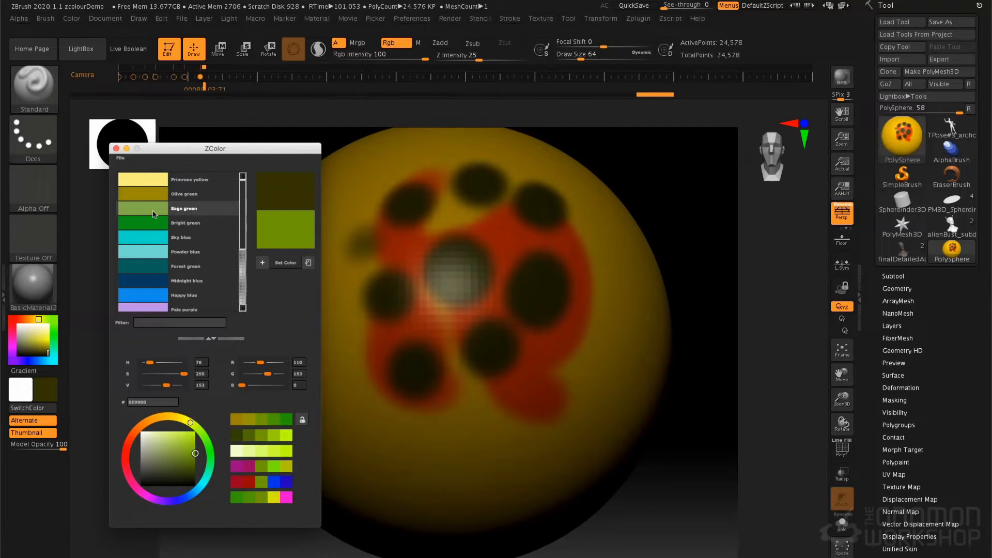
{"action": "left_click", "coordinate": [157, 270]}
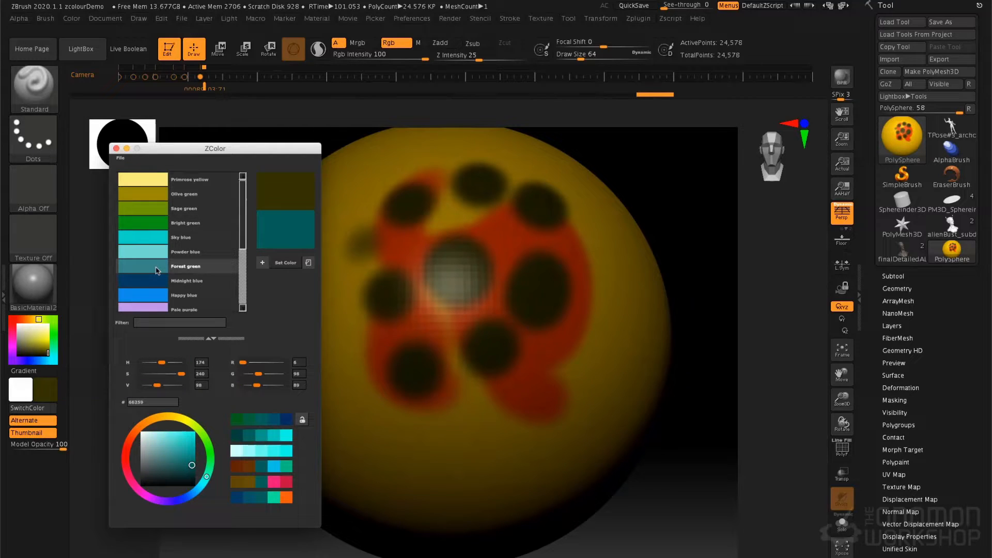
{"action": "left_click", "coordinate": [154, 239]}
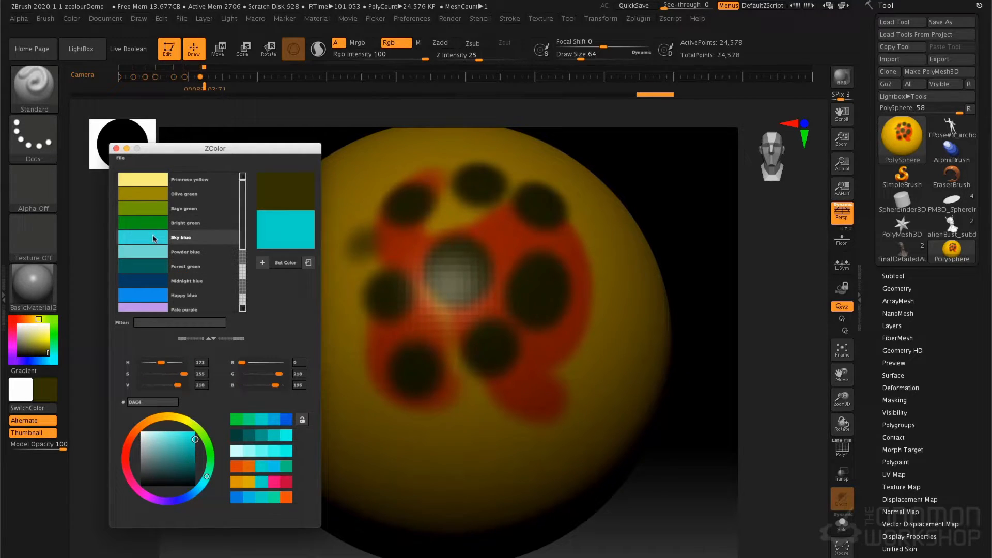
{"action": "left_click", "coordinate": [154, 230]}
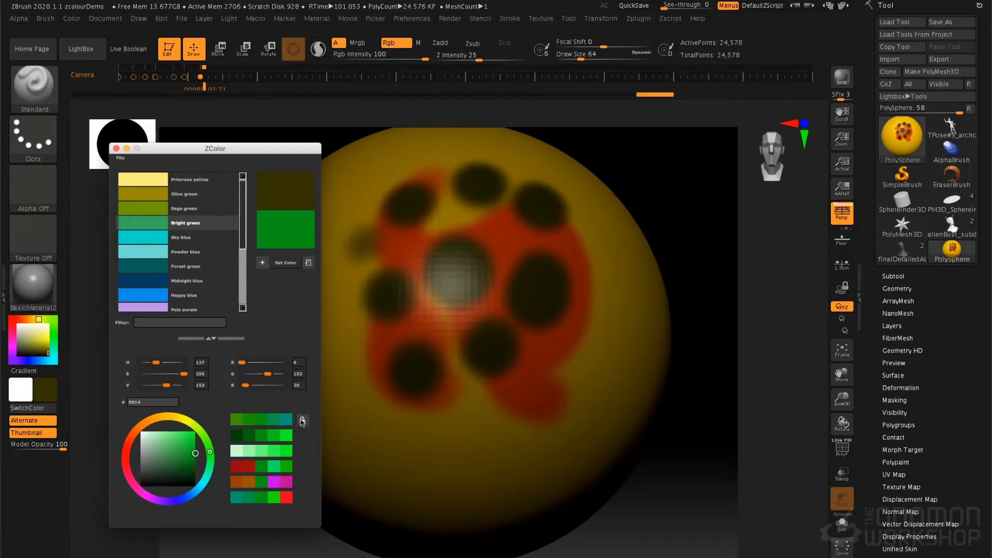
Step: Step through the Forest green, Midnight blue, Happy blue and Powder blue swatches and set Sky blue as the active colour
{"action": "left_click", "coordinate": [153, 267]}
{"action": "left_click", "coordinate": [153, 281]}
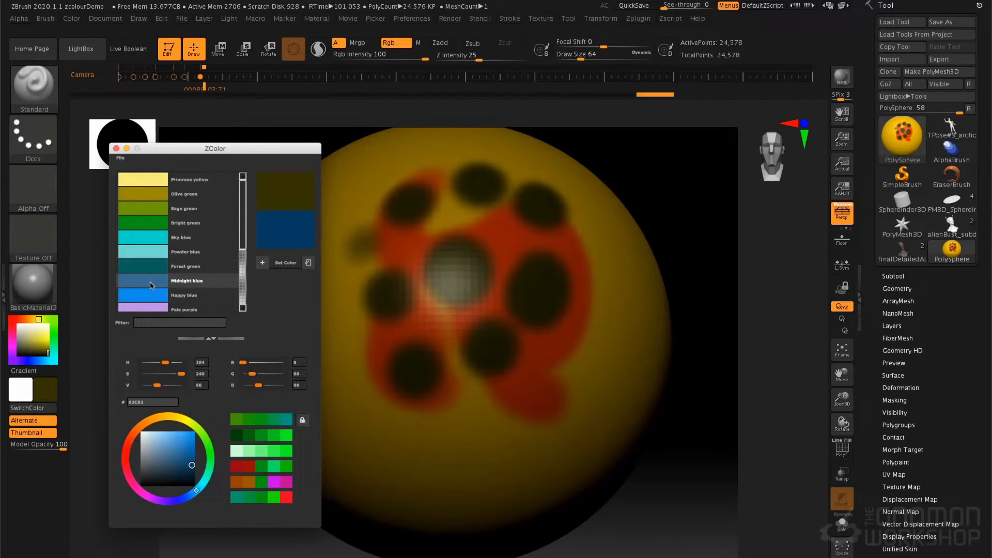
{"action": "left_click", "coordinate": [152, 297]}
{"action": "left_click", "coordinate": [150, 252]}
{"action": "left_click", "coordinate": [148, 236]}
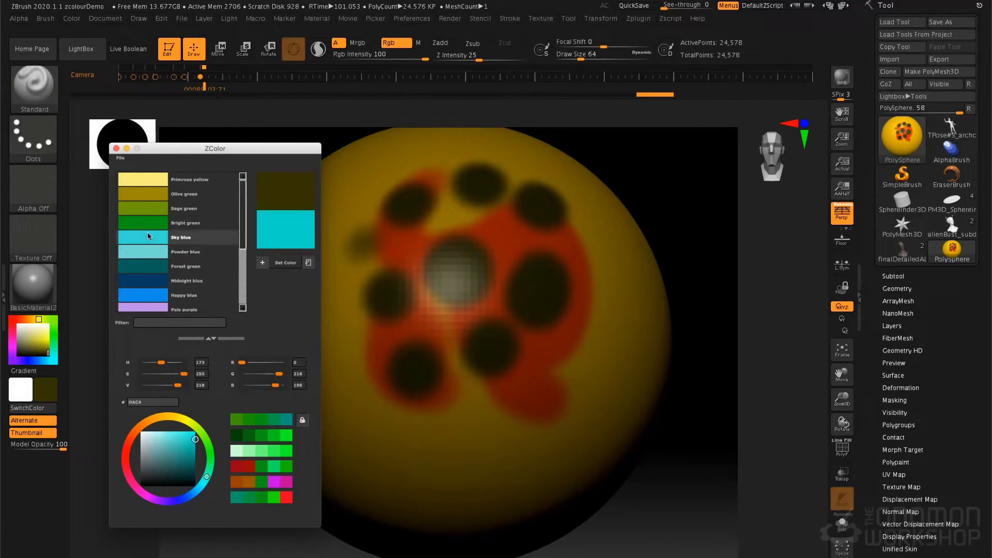
{"action": "left_click", "coordinate": [285, 262]}
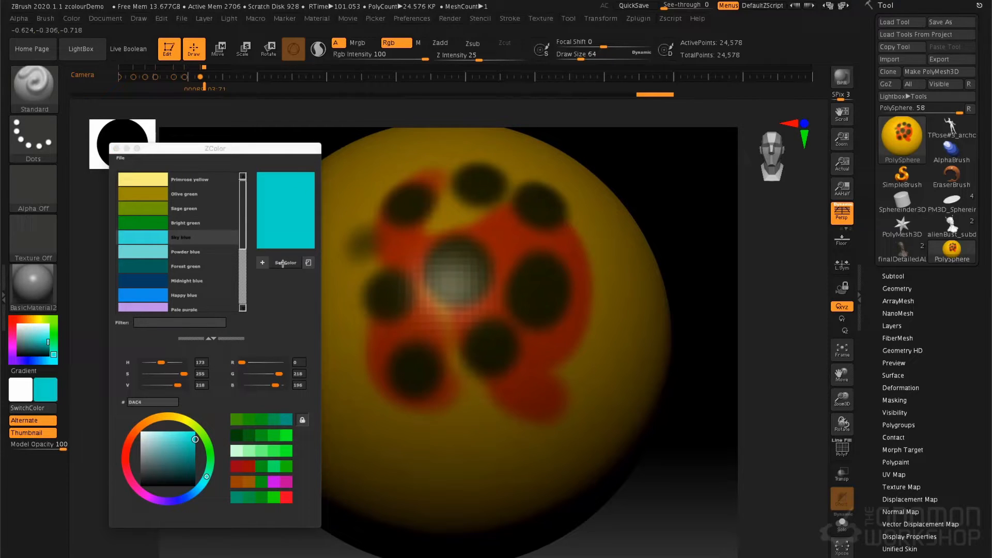
Step: Paint four large sky blue spots over the red and black pattern on the sphere
{"action": "mouse_move", "coordinate": [451, 282]}
{"action": "left_mouse_down"}
{"action": "mouse_move", "coordinate": [439, 309]}
{"action": "mouse_move", "coordinate": [443, 274]}
{"action": "left_mouse_up"}
{"action": "left_click_drag", "start_coordinate": [541, 256], "coordinate": [553, 266]}
{"action": "mouse_move", "coordinate": [482, 390]}
{"action": "left_mouse_down"}
{"action": "mouse_move", "coordinate": [420, 377]}
{"action": "mouse_move", "coordinate": [385, 397]}
{"action": "left_mouse_up"}
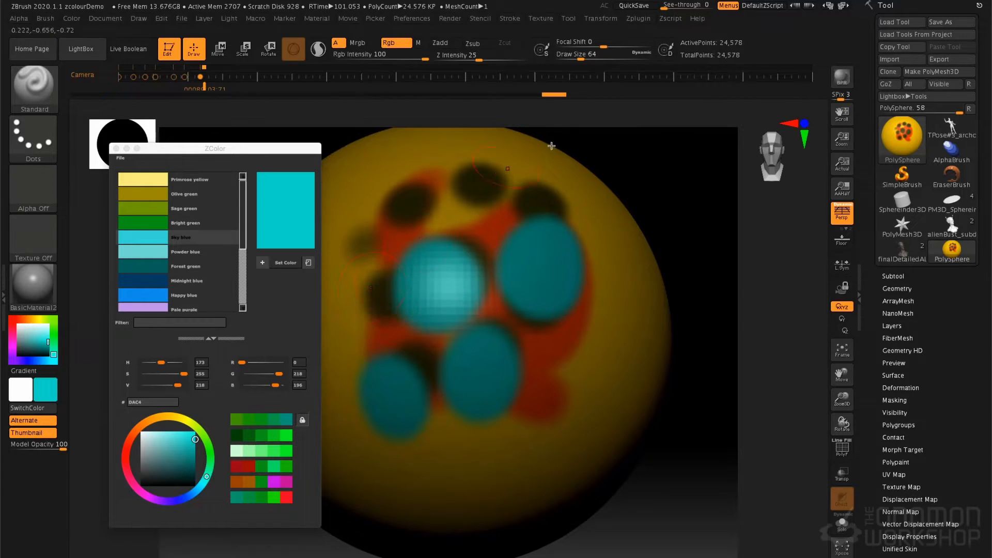
Step: Start a new, empty ZColor swatch list
{"action": "left_click", "coordinate": [128, 164]}
{"action": "left_click", "coordinate": [121, 159]}
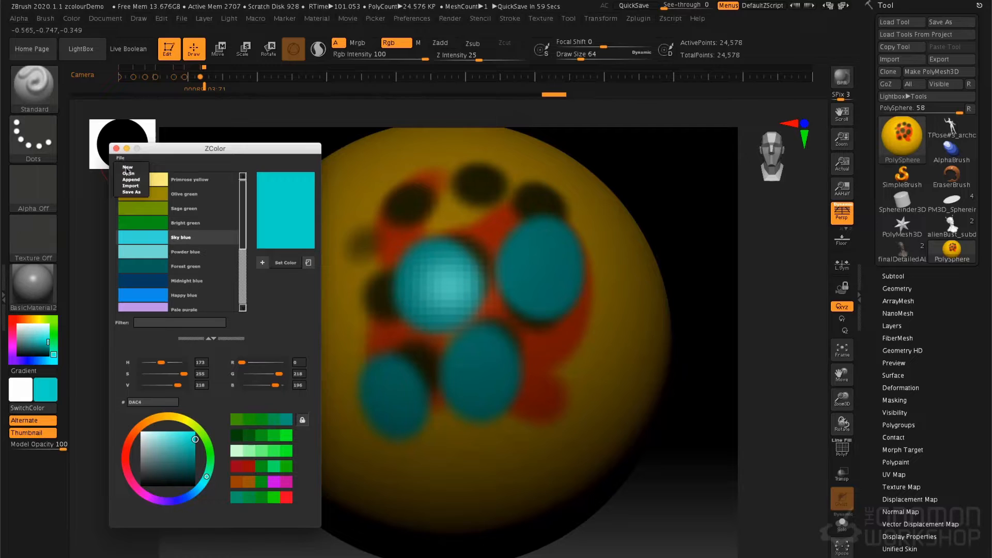
{"action": "left_click", "coordinate": [126, 168]}
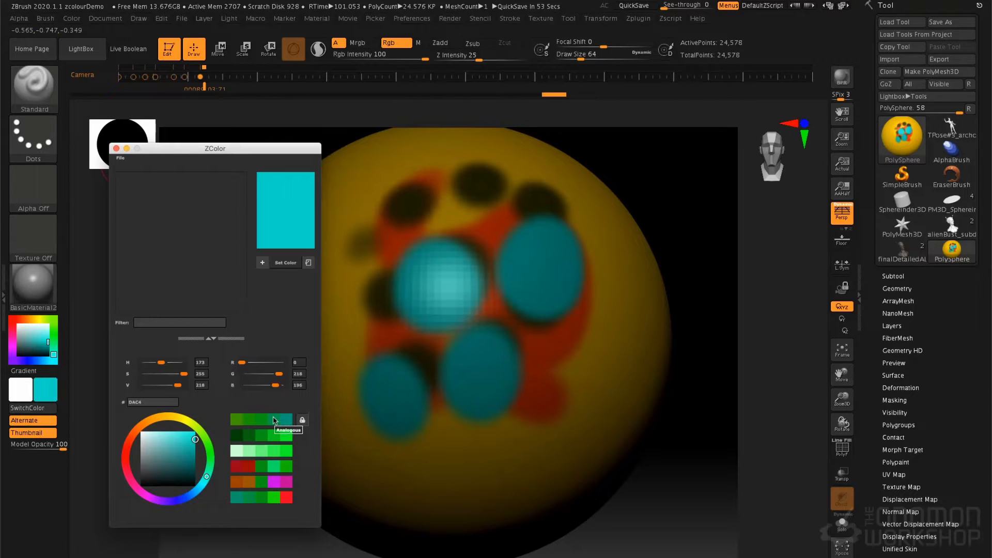
Step: Add the Analogous and the Sp harmony colours of the locked green to the swatch list
{"action": "left_click", "coordinate": [287, 425]}
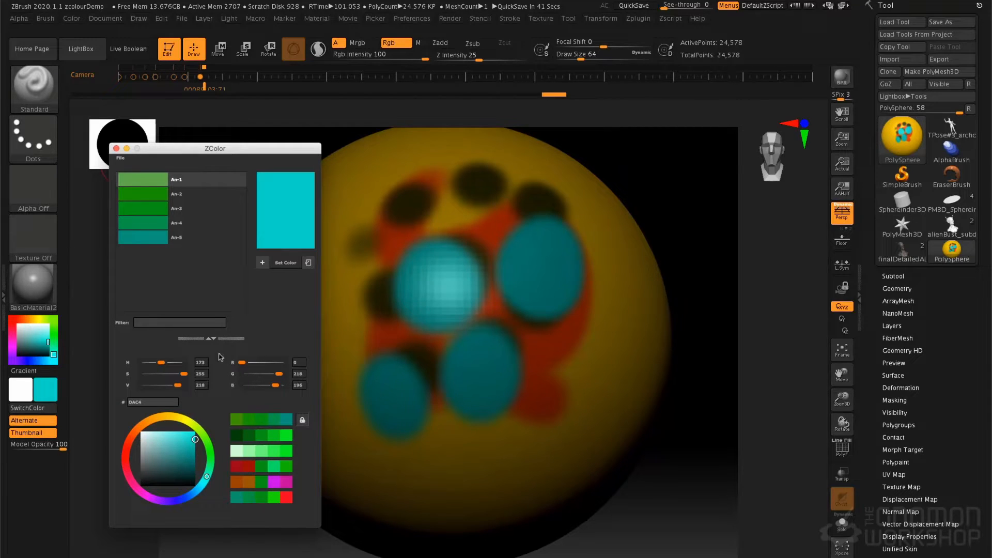
{"action": "left_click", "coordinate": [269, 503]}
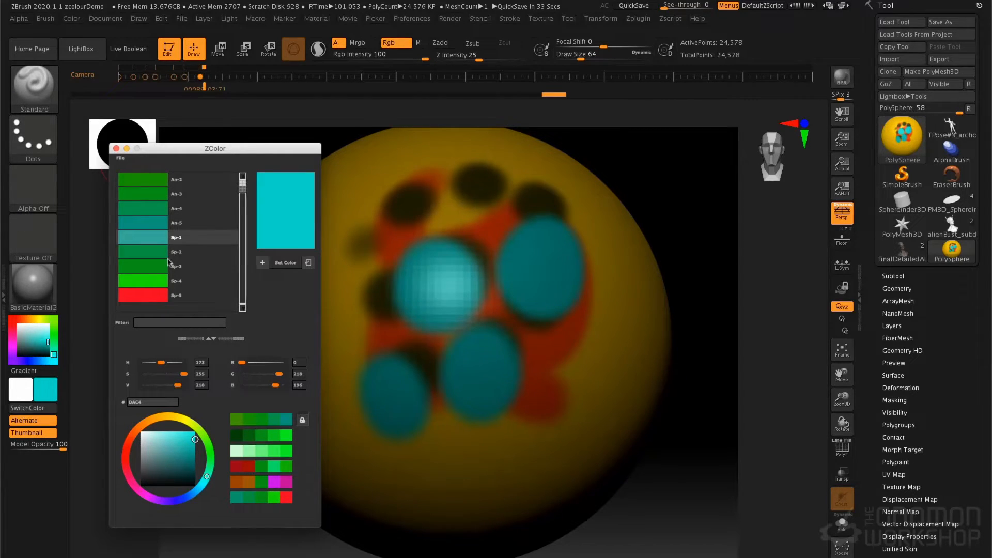
{"action": "scroll", "coordinate": [193, 258], "scroll_direction": "up", "scroll_amount": 2}
{"action": "scroll", "coordinate": [193, 257], "scroll_direction": "down", "scroll_amount": 1}
Step: Fill the whole sphere with the Sp-2 green swatch using the fill object option, and turn that option off again
{"action": "left_click", "coordinate": [165, 252]}
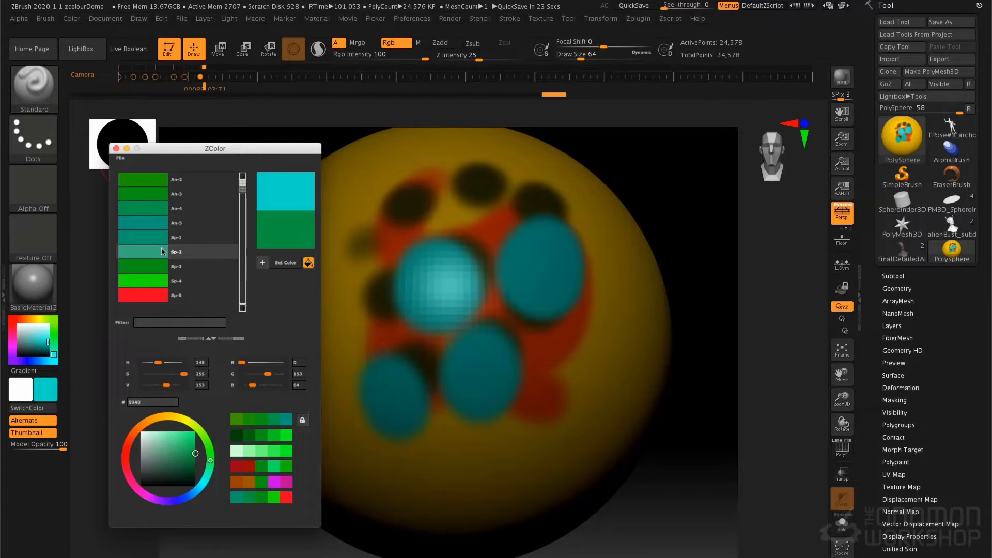
{"action": "left_click", "coordinate": [287, 263]}
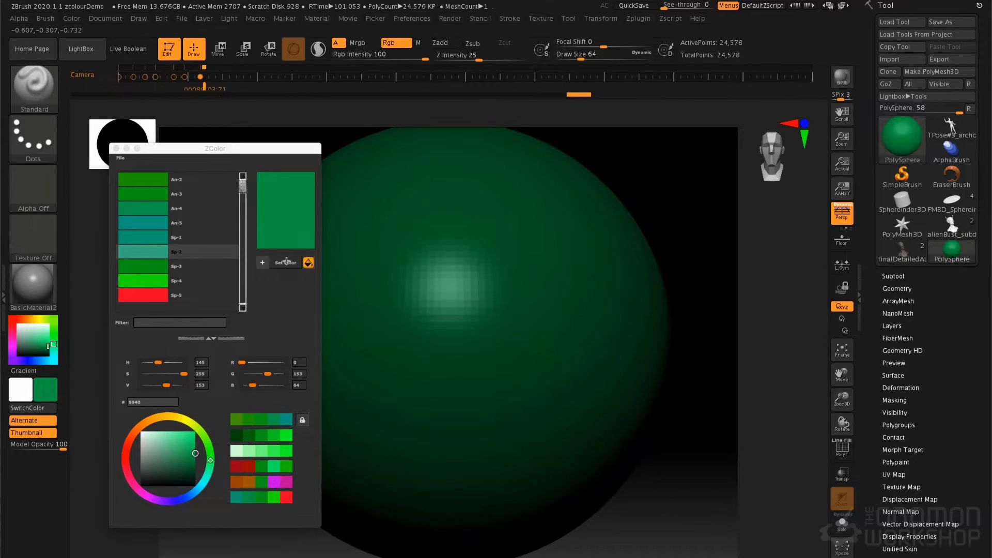
{"action": "left_click", "coordinate": [309, 264]}
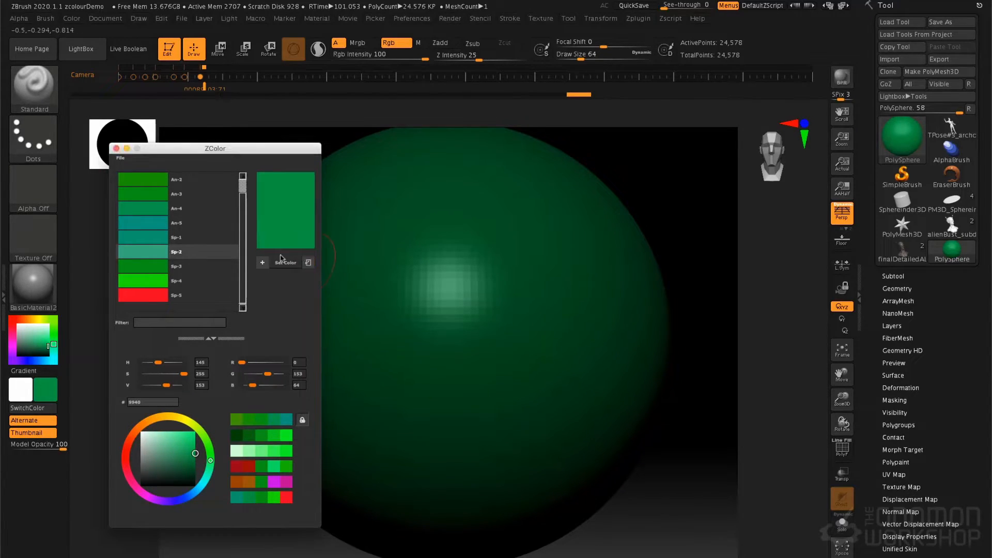
Step: Start a new, empty swatch list and discard the changes to the harmony swatches
{"action": "left_click", "coordinate": [119, 158]}
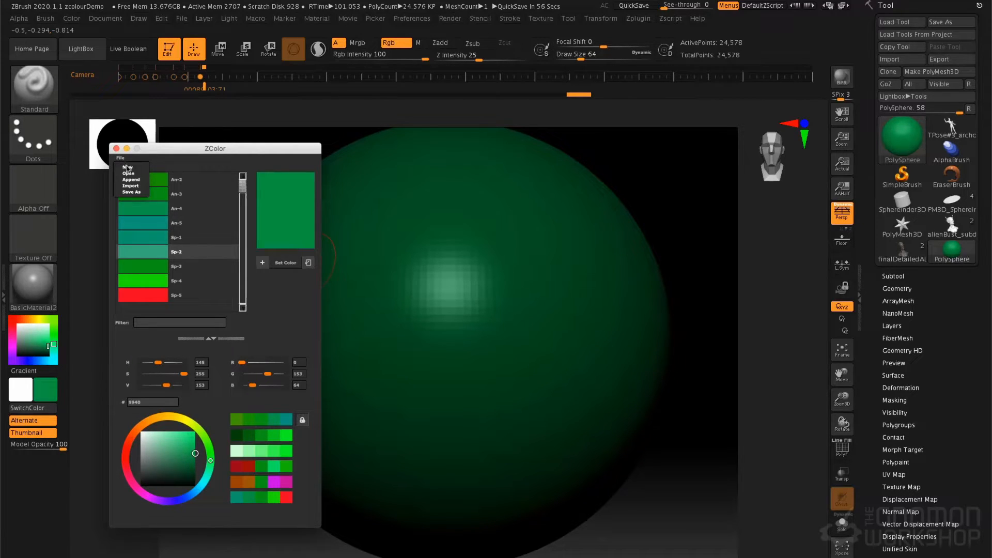
{"action": "left_click", "coordinate": [128, 168]}
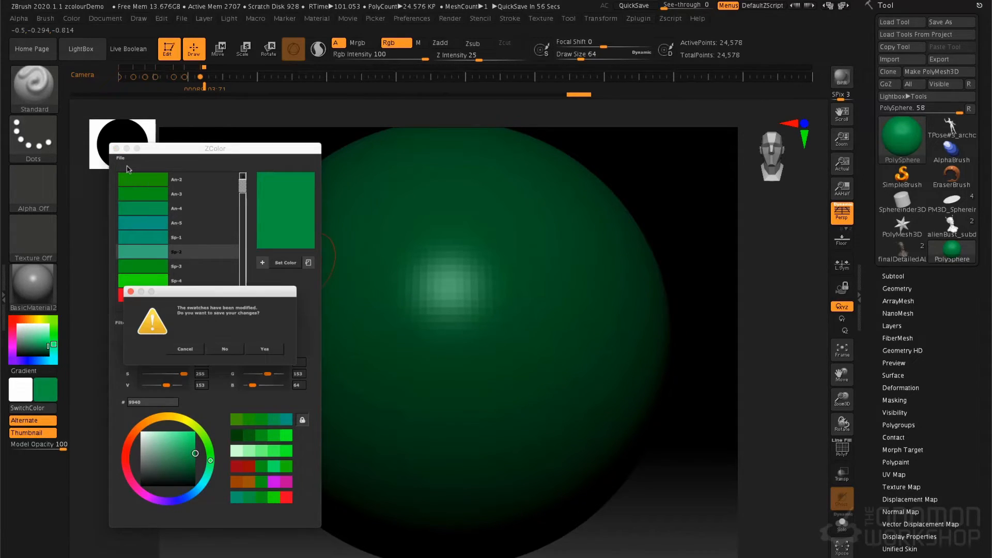
{"action": "left_click", "coordinate": [219, 349]}
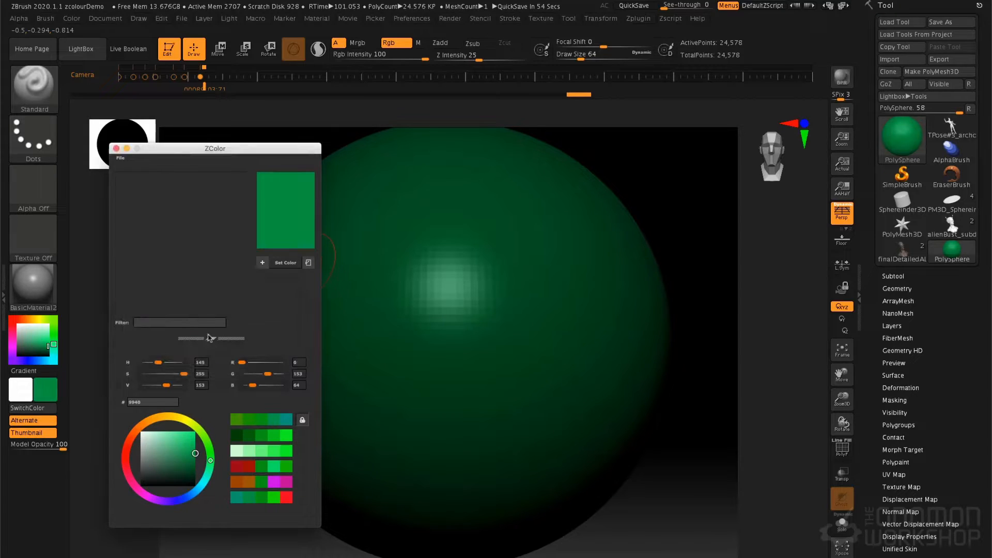
Step: Import the VisiBone.aco swatch file into ZColor and look through its colours
{"action": "left_click", "coordinate": [120, 160]}
{"action": "left_click", "coordinate": [132, 189]}
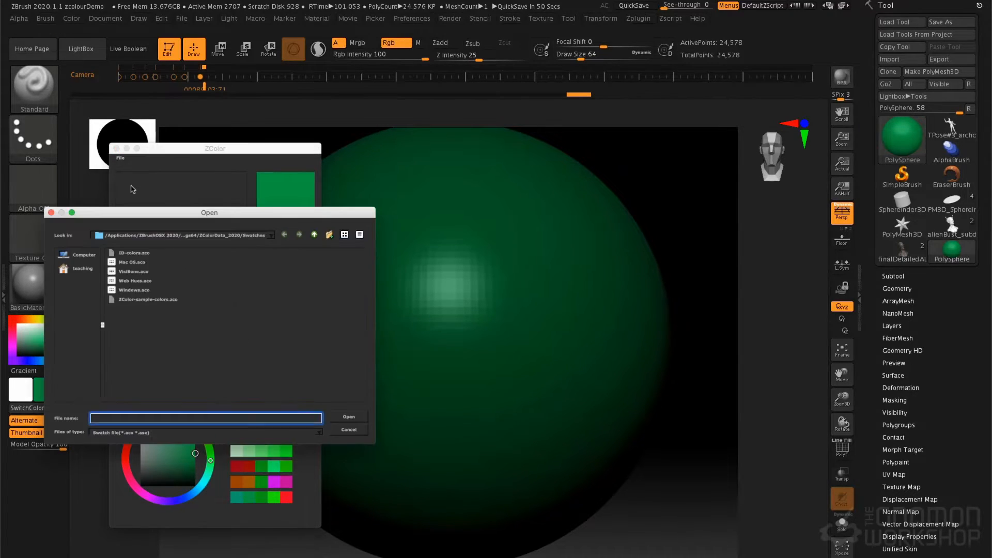
{"action": "left_click", "coordinate": [140, 282]}
{"action": "double_click", "coordinate": [136, 272]}
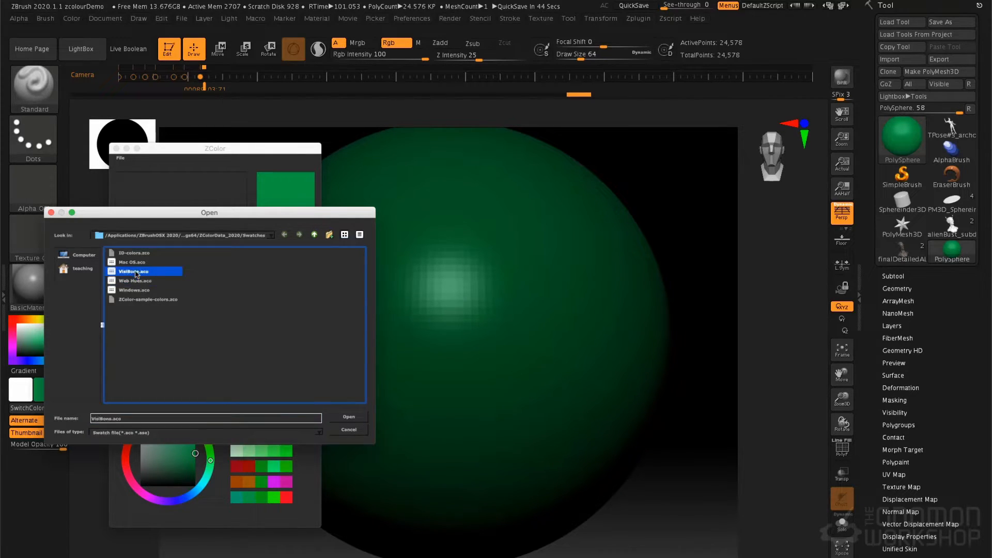
{"action": "scroll", "coordinate": [181, 253], "scroll_direction": "down", "scroll_amount": 5}
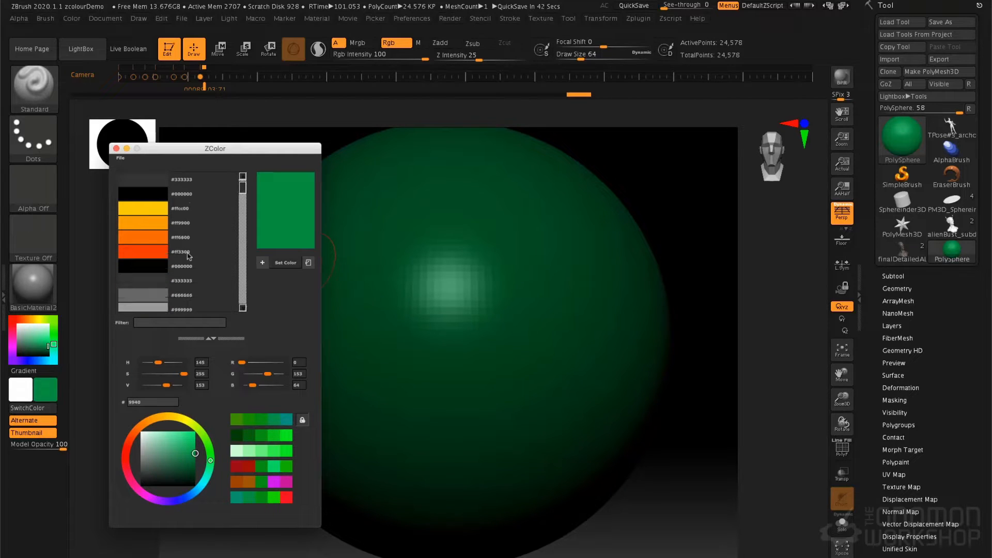
{"action": "scroll", "coordinate": [188, 254], "scroll_direction": "down", "scroll_amount": 10}
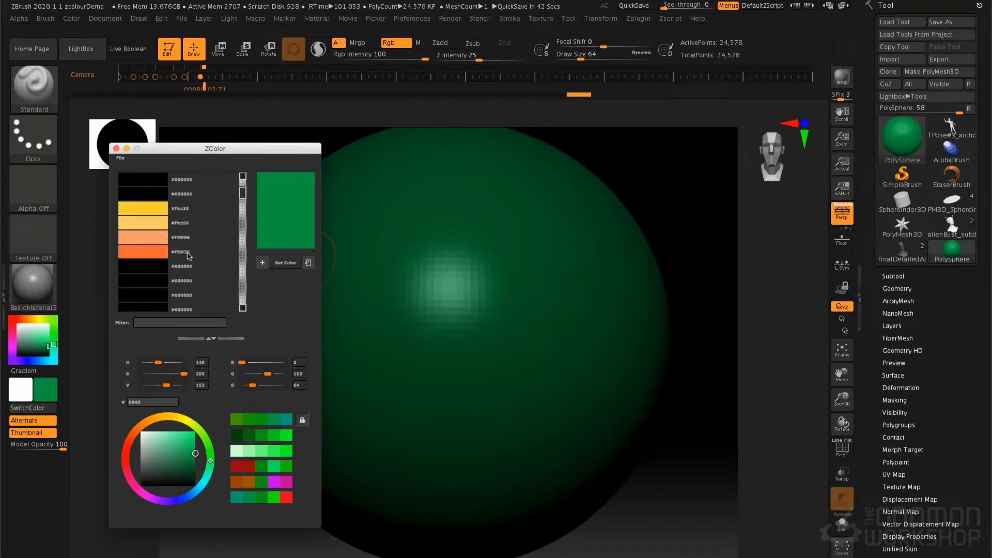
{"action": "scroll", "coordinate": [189, 255], "scroll_direction": "down", "scroll_amount": 10}
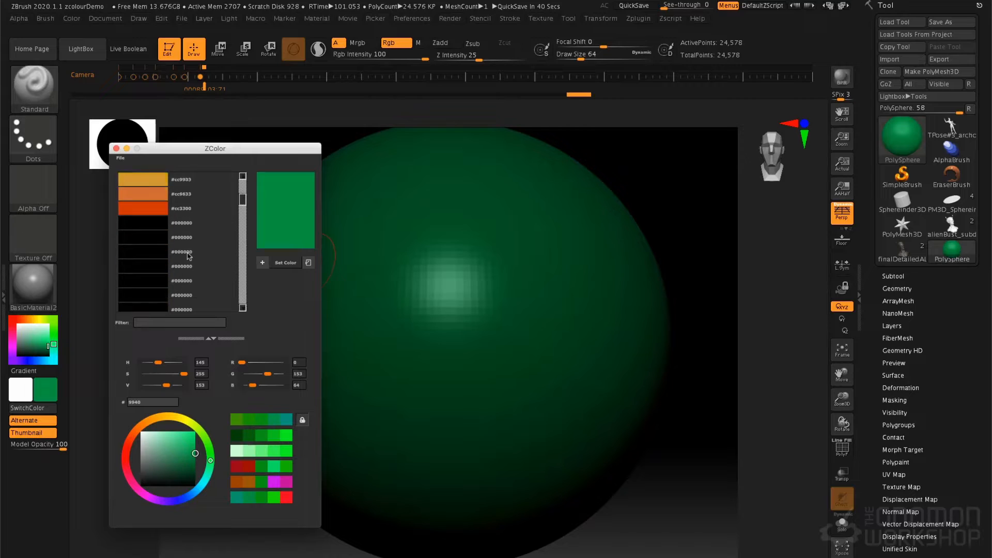
{"action": "scroll", "coordinate": [189, 254], "scroll_direction": "down", "scroll_amount": 10}
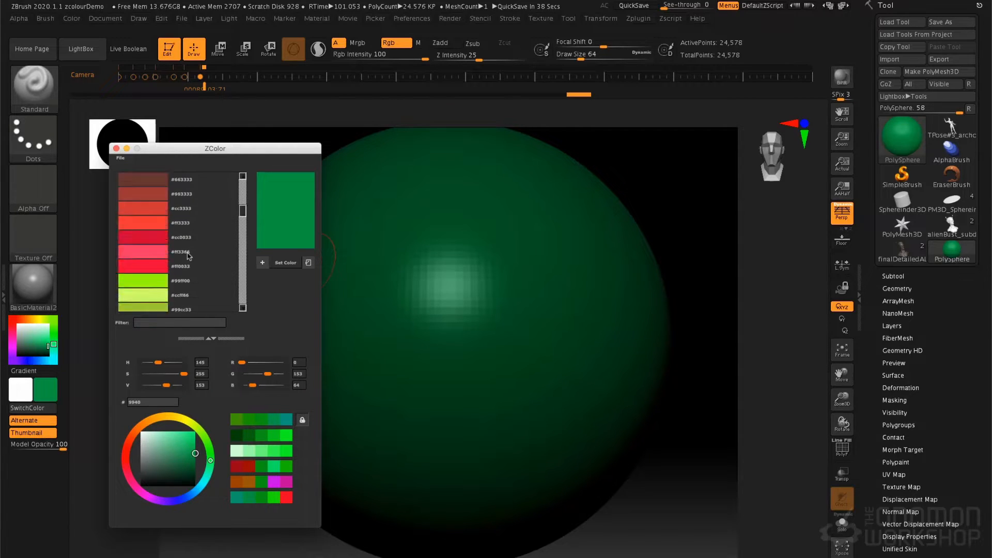
{"action": "scroll", "coordinate": [188, 255], "scroll_direction": "down", "scroll_amount": 5}
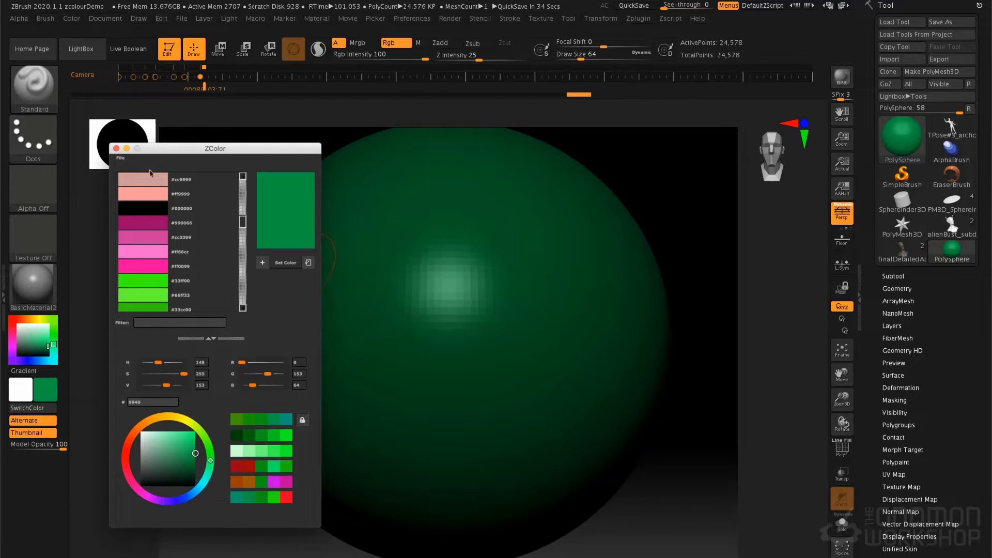
Step: Replace the imported VisiBone swatches with a new, empty swatch list
{"action": "left_click", "coordinate": [122, 159]}
{"action": "left_click", "coordinate": [127, 167]}
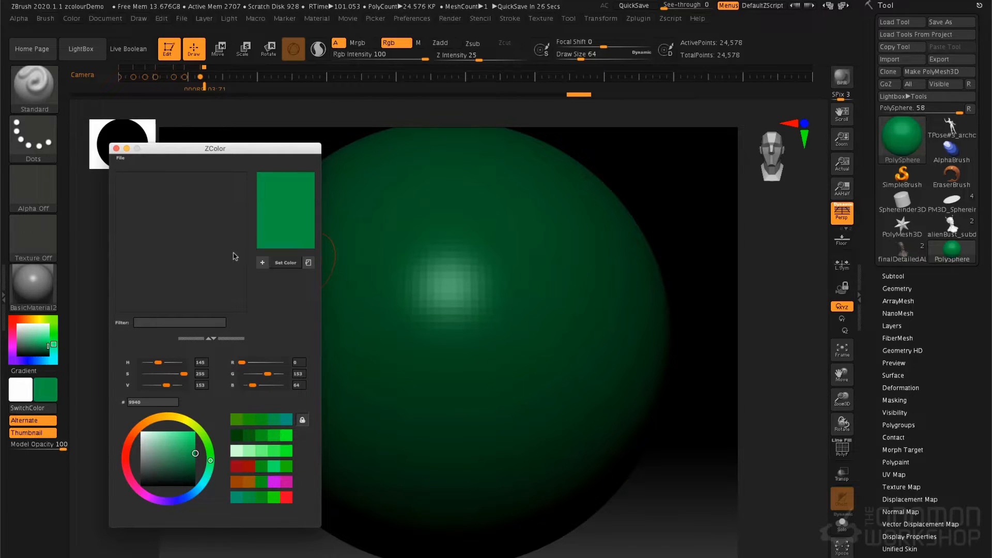
Step: Switch to the Adobe Color page in the browser and close the ZColor window covering it
{"action": "key", "text": "super+Tab"}
{"action": "key", "text": "super+Tab"}
{"action": "key", "text": "super+Tab"}
{"action": "key", "text": "super+Tab"}
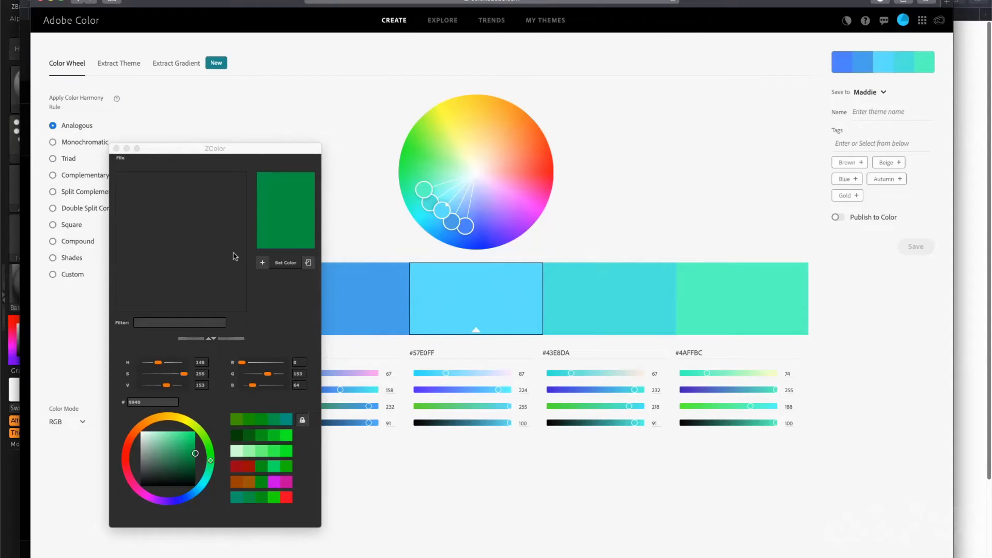
{"action": "left_click", "coordinate": [117, 148]}
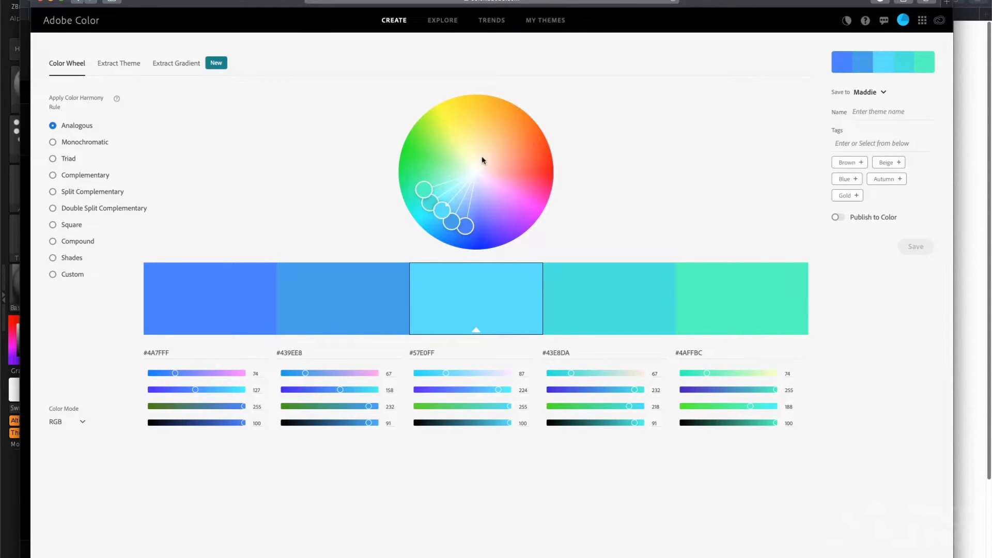
Step: Try the Analogous, Monochromatic and Triad harmony rules on the colour wheel, moving the Triad's pink handle to magenta #FF0DE7
{"action": "left_click_drag", "start_coordinate": [426, 189], "coordinate": [473, 129]}
{"action": "left_click", "coordinate": [96, 149]}
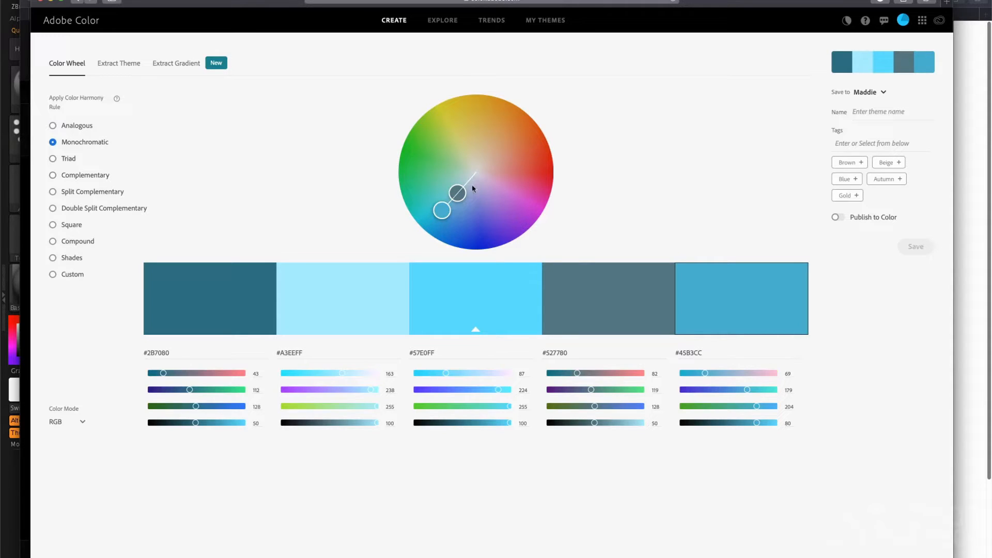
{"action": "left_click", "coordinate": [64, 159]}
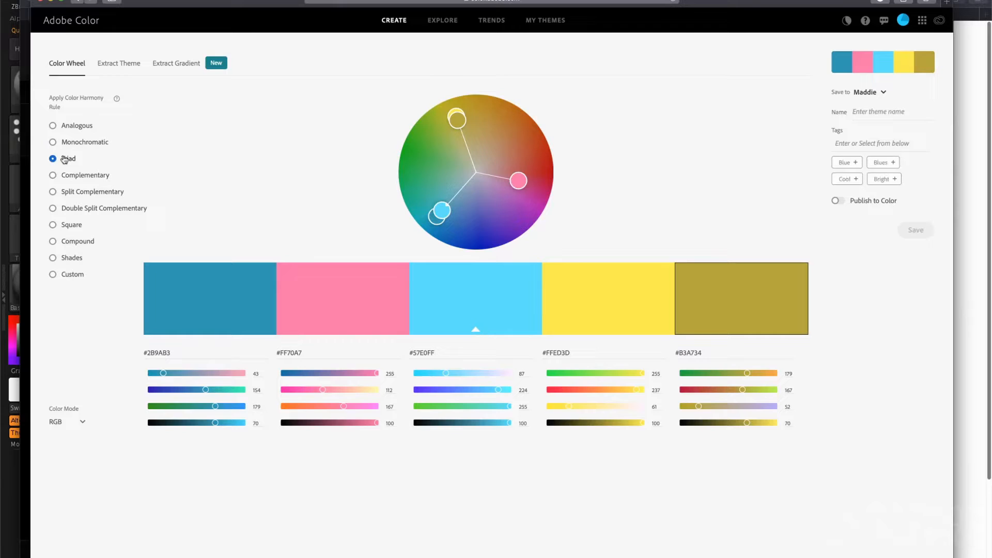
{"action": "left_click_drag", "start_coordinate": [520, 180], "coordinate": [542, 205]}
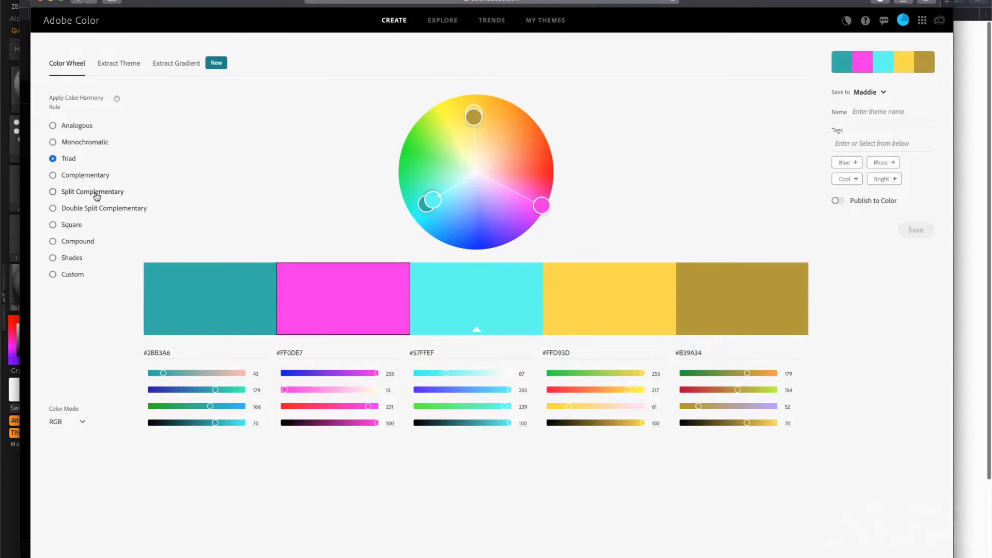
Step: Apply the Split Complementary harmony rule and move the wheel handles to make the base colour turquoise #3DFFE5
{"action": "left_click", "coordinate": [54, 192]}
{"action": "left_click_drag", "start_coordinate": [500, 122], "coordinate": [499, 149]}
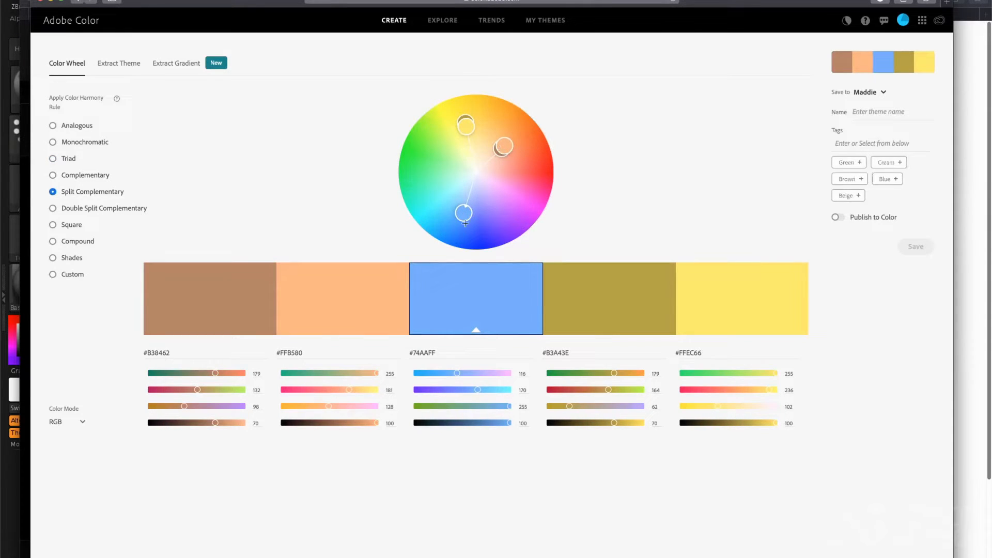
{"action": "left_click_drag", "start_coordinate": [453, 226], "coordinate": [434, 200]}
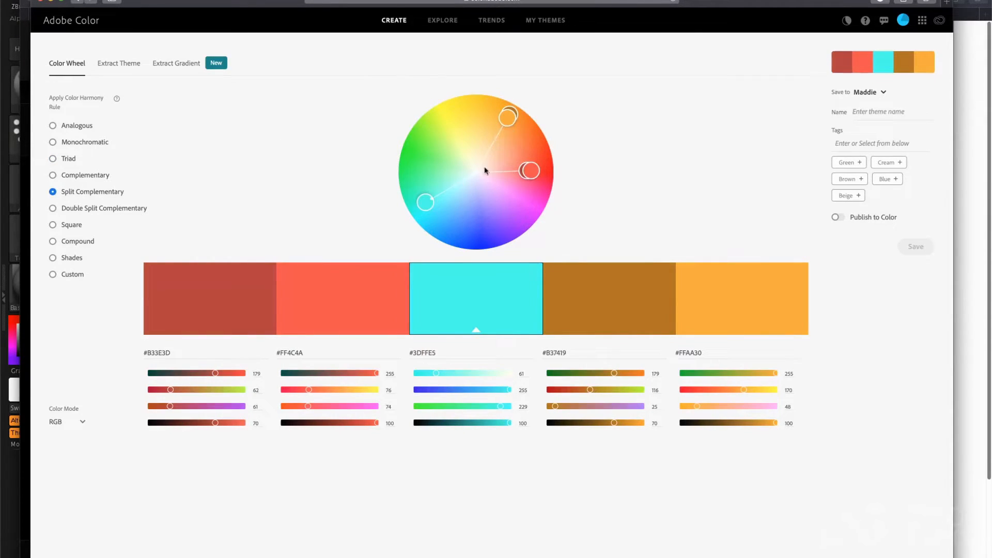
Step: Shift the Split Complementary base colour to green #13FF94, then apply the Shades rule and move its base colour to #01FF56
{"action": "left_click_drag", "start_coordinate": [425, 206], "coordinate": [406, 190]}
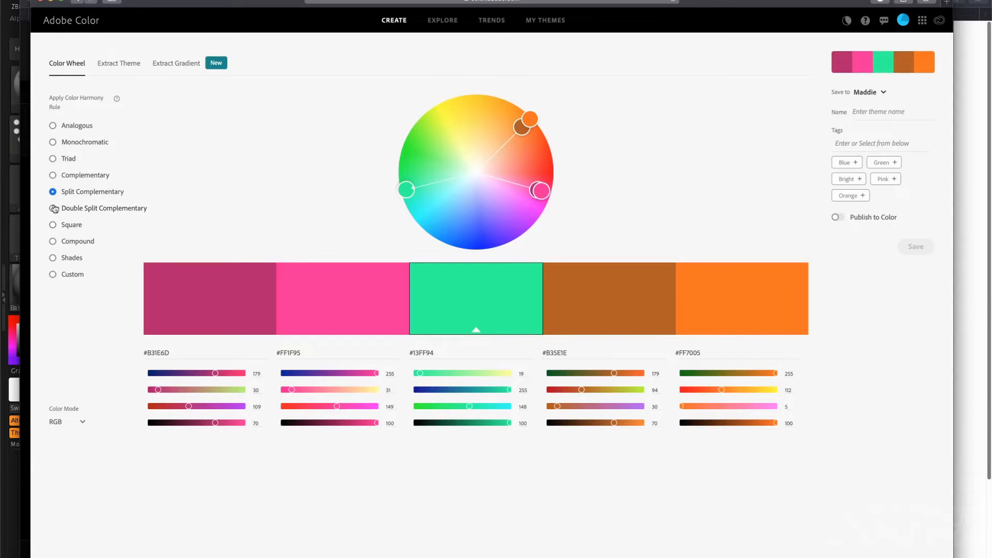
{"action": "left_click", "coordinate": [56, 257]}
{"action": "left_click_drag", "start_coordinate": [410, 198], "coordinate": [394, 181]}
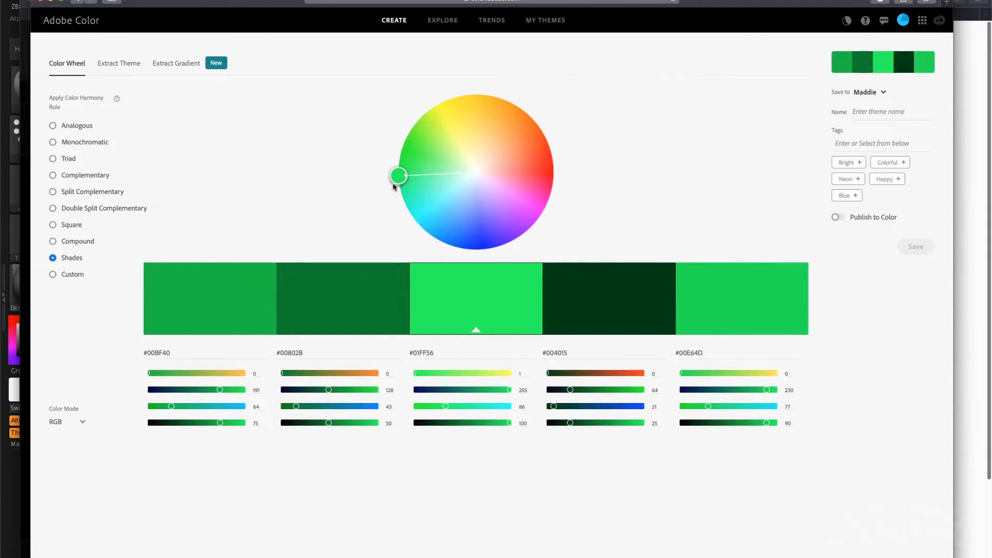
Step: Extract a colour theme from the image 00SCI-MUMMY-head-superJumbo in the zcolour folder
{"action": "left_click", "coordinate": [134, 73]}
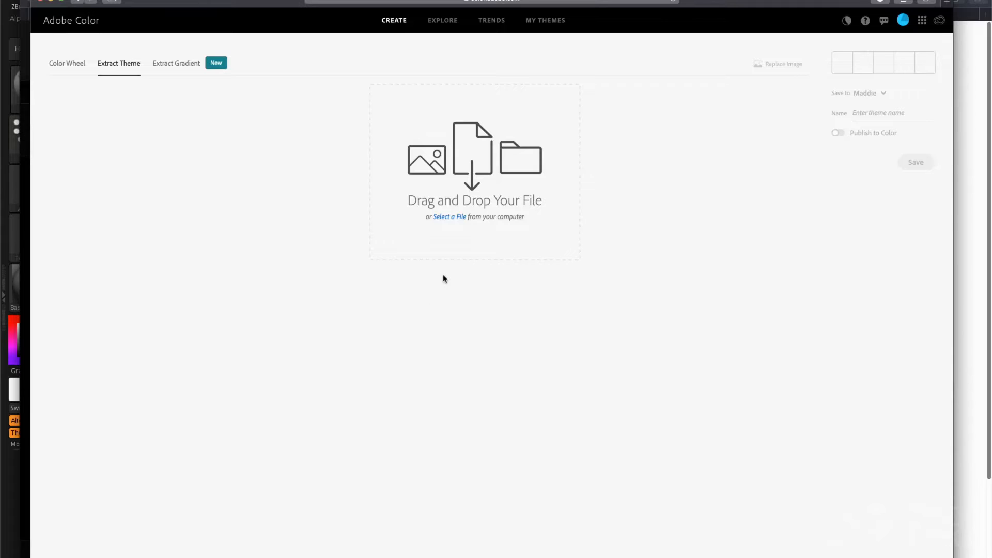
{"action": "left_click", "coordinate": [452, 217]}
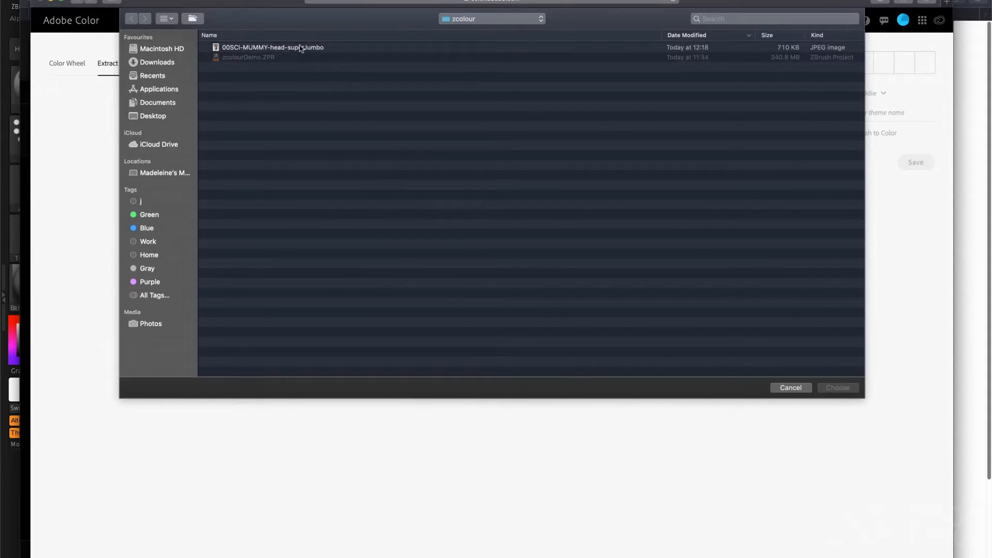
{"action": "double_click", "coordinate": [300, 48]}
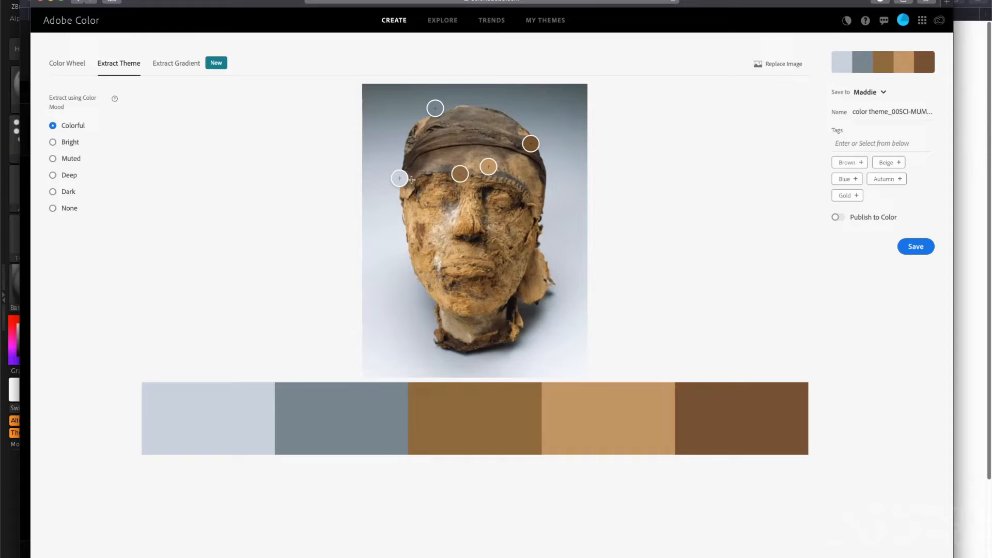
Step: Move the two background colour markers onto the mummy head and the headband's outer marker down to the dark eye area
{"action": "left_click_drag", "start_coordinate": [401, 180], "coordinate": [408, 192]}
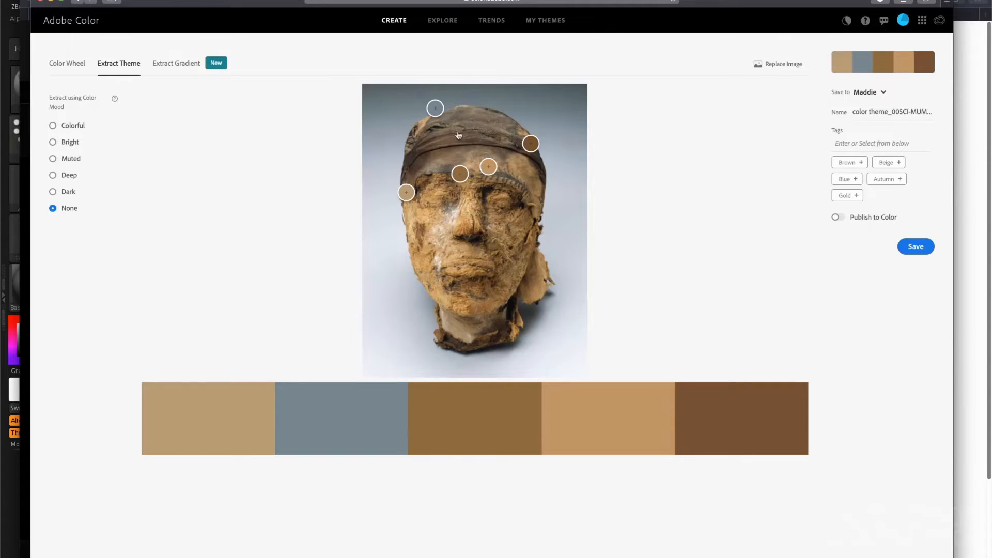
{"action": "left_click_drag", "start_coordinate": [436, 108], "coordinate": [474, 129]}
{"action": "left_click_drag", "start_coordinate": [528, 146], "coordinate": [518, 205]}
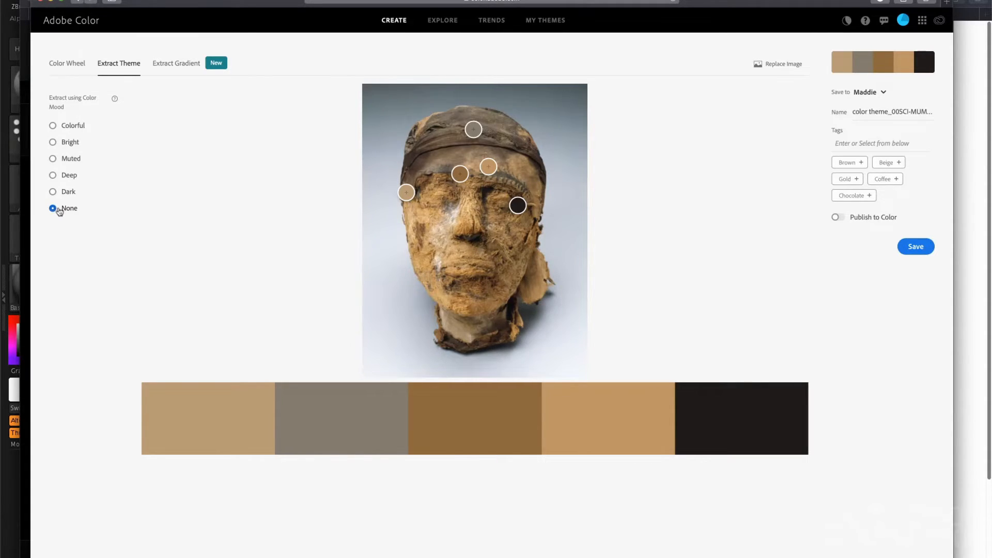
Step: Try the Dark, Deep, Muted, Bright and Colorful moods for the theme extracted from the mummy head
{"action": "left_click", "coordinate": [54, 191]}
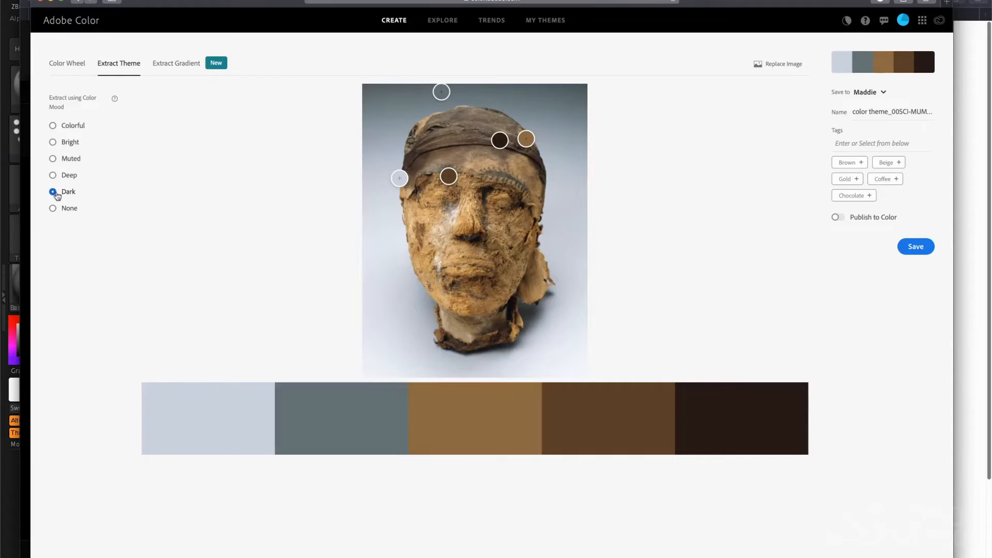
{"action": "left_click", "coordinate": [53, 176]}
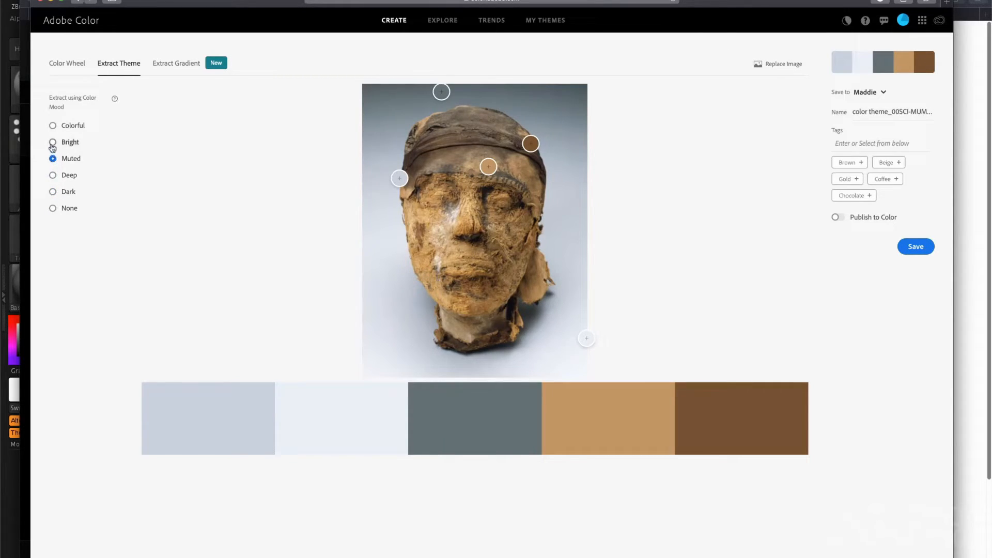
{"action": "left_click", "coordinate": [53, 144]}
{"action": "left_click", "coordinate": [54, 125]}
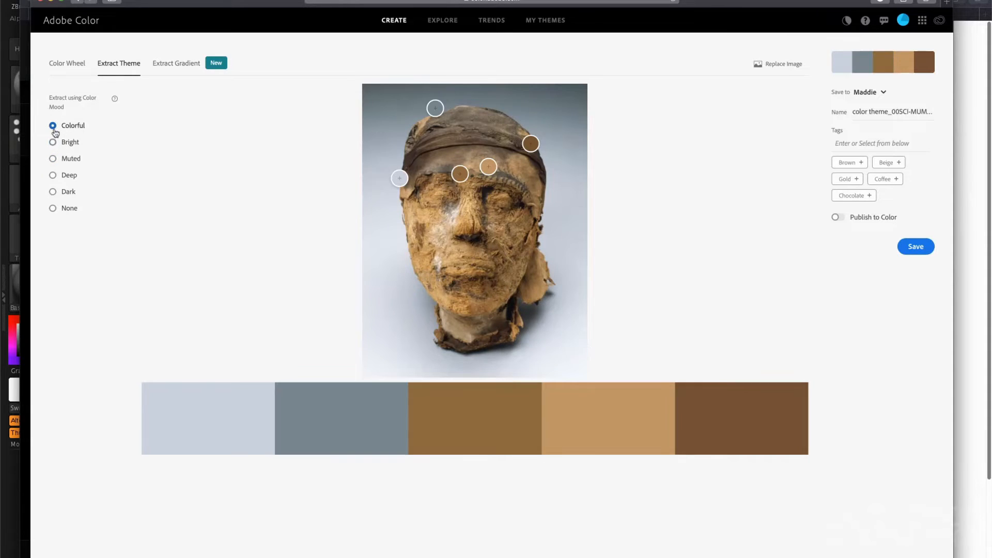
Step: Set the colour mood to None and reposition three markers: two from the background onto the headband, one onto the dark eye corner
{"action": "left_click", "coordinate": [53, 209]}
{"action": "left_click_drag", "start_coordinate": [399, 178], "coordinate": [409, 184]}
{"action": "left_click_drag", "start_coordinate": [436, 108], "coordinate": [442, 153]}
{"action": "left_click_drag", "start_coordinate": [529, 147], "coordinate": [515, 211]}
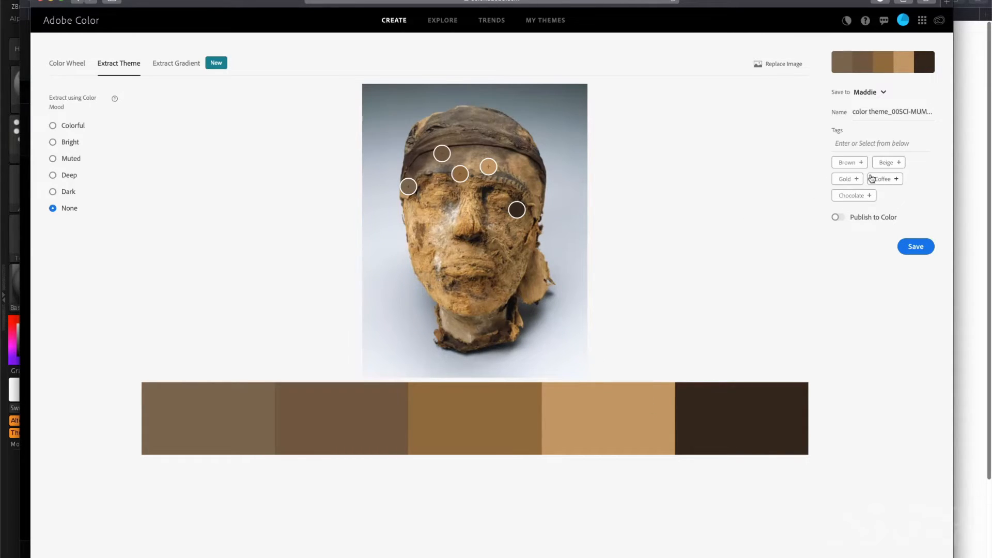
Step: Name the extracted theme newMummyHead and save it to the library
{"action": "left_click", "coordinate": [865, 111]}
{"action": "key", "text": "super+a"}
{"action": "type", "text": "n"}
{"action": "left_click", "coordinate": [920, 245]}
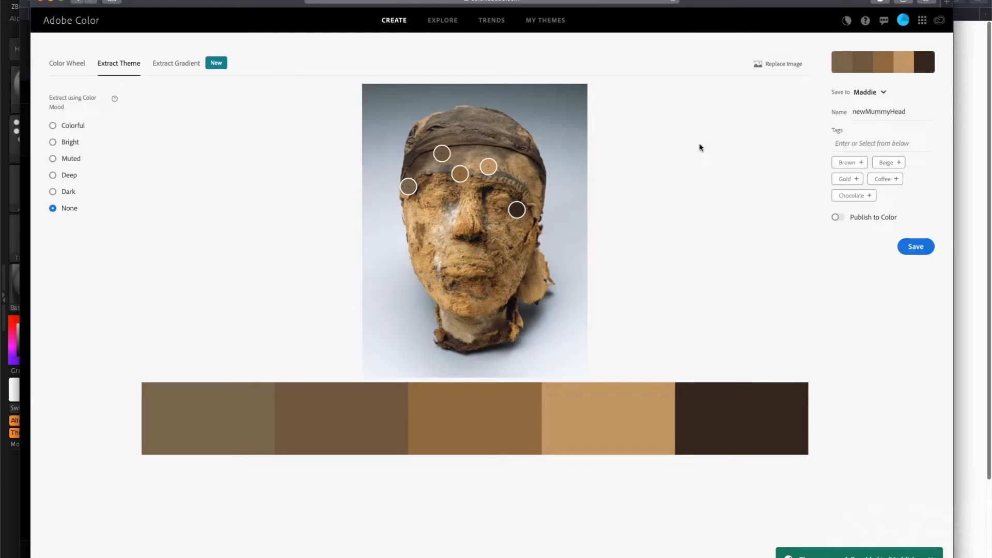
Step: Expand the first saved theme library and download the newMummyHead theme
{"action": "left_click", "coordinate": [549, 21]}
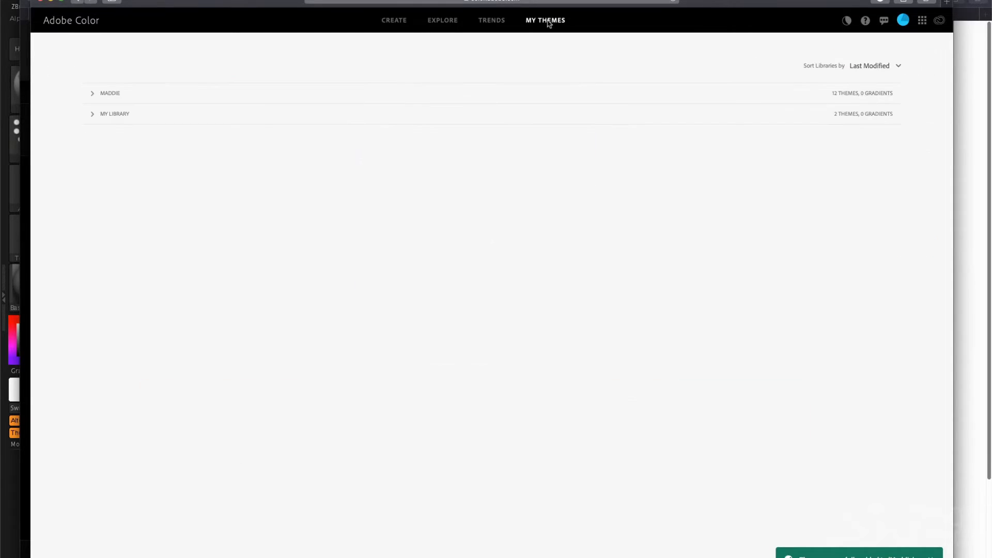
{"action": "left_click", "coordinate": [92, 95]}
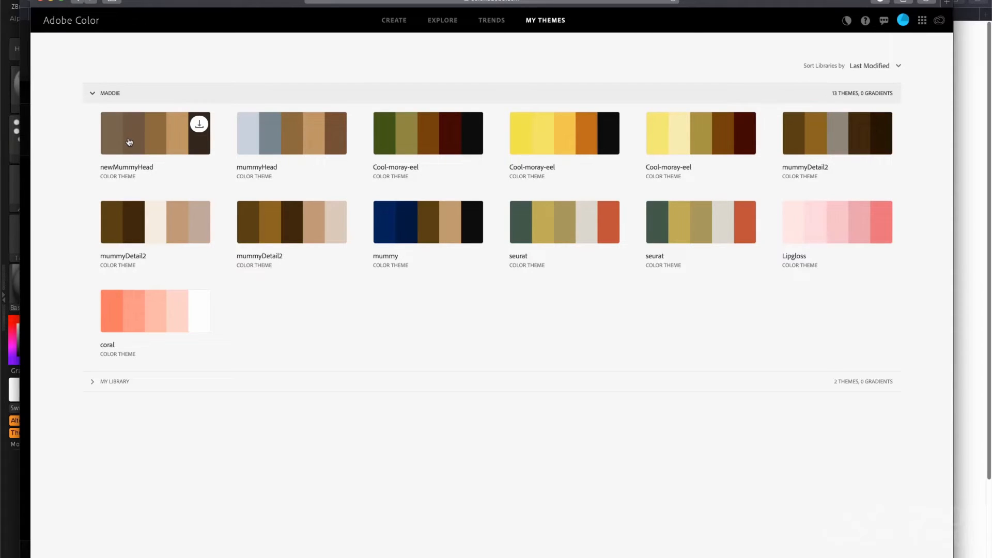
{"action": "left_click", "coordinate": [200, 124]}
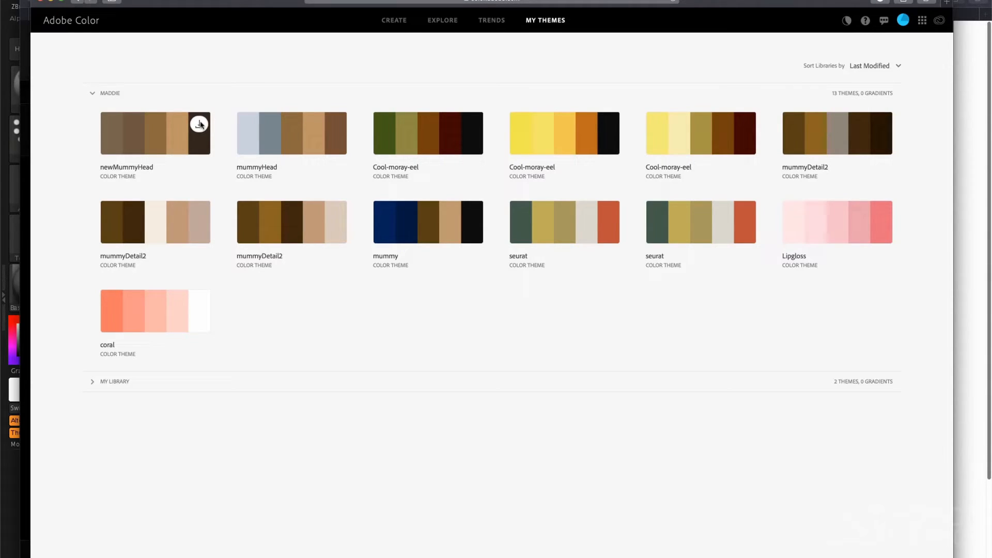
Step: Switch to ZBrush and launch the ZColor plugin
{"action": "key", "text": "super+Tab"}
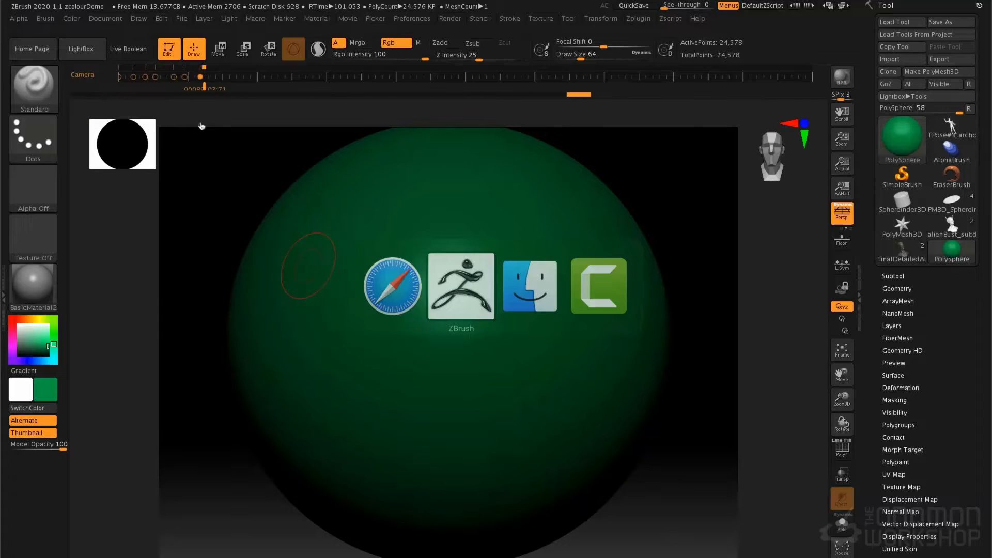
{"action": "left_click", "coordinate": [638, 19]}
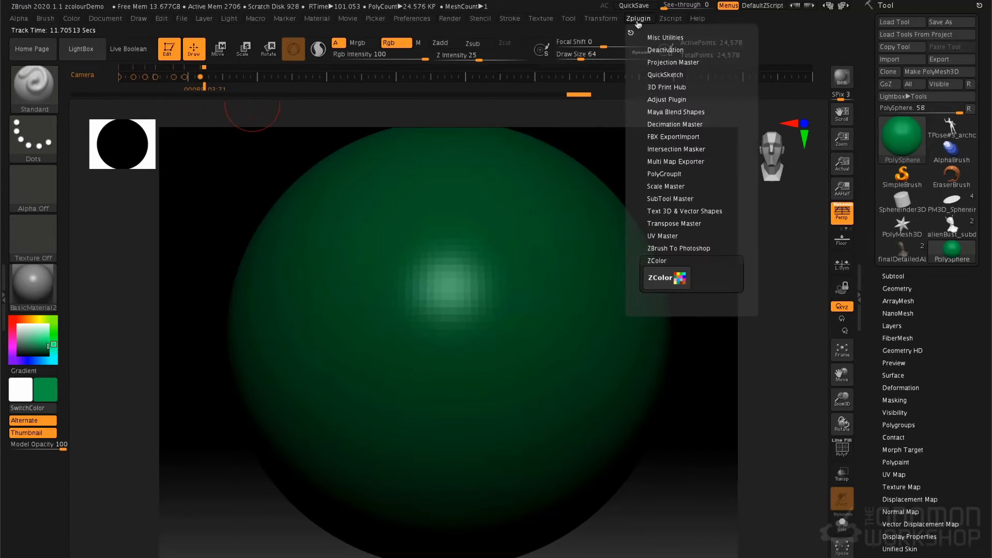
{"action": "left_click", "coordinate": [666, 279]}
Step: Start importing a swatch file into ZColor without saving the modified swatches
{"action": "left_click", "coordinate": [120, 158]}
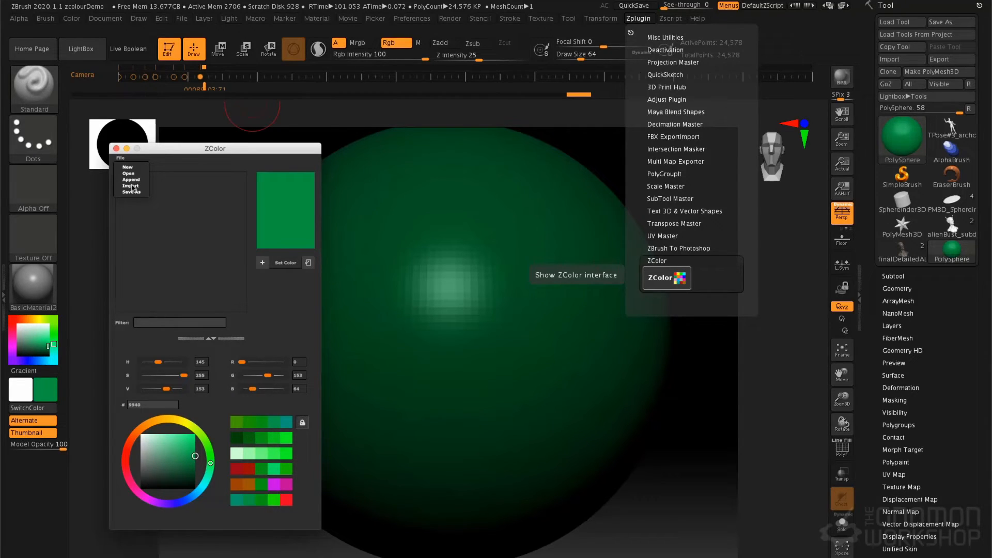
{"action": "left_click", "coordinate": [110, 139]}
{"action": "left_click", "coordinate": [122, 157]}
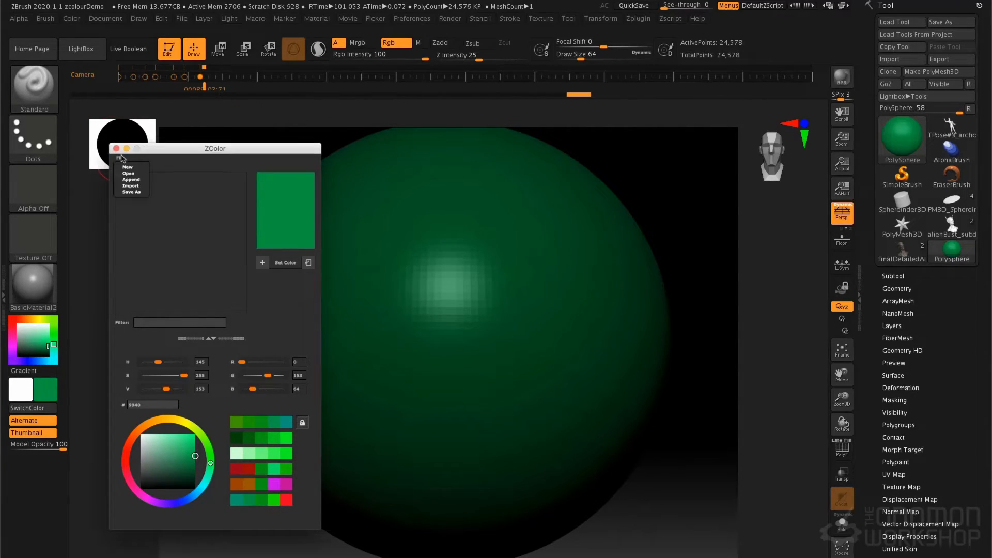
{"action": "left_click", "coordinate": [132, 186]}
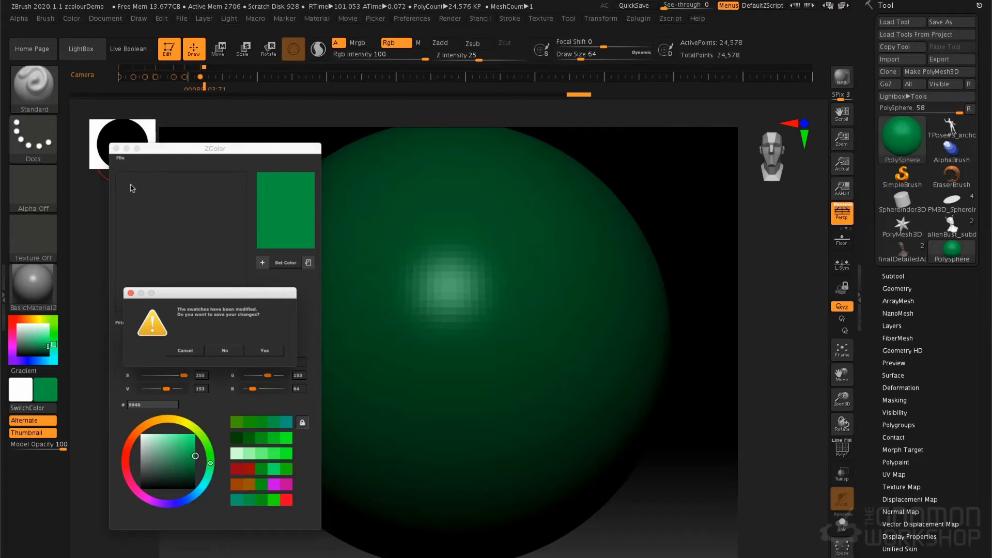
{"action": "left_click", "coordinate": [227, 351]}
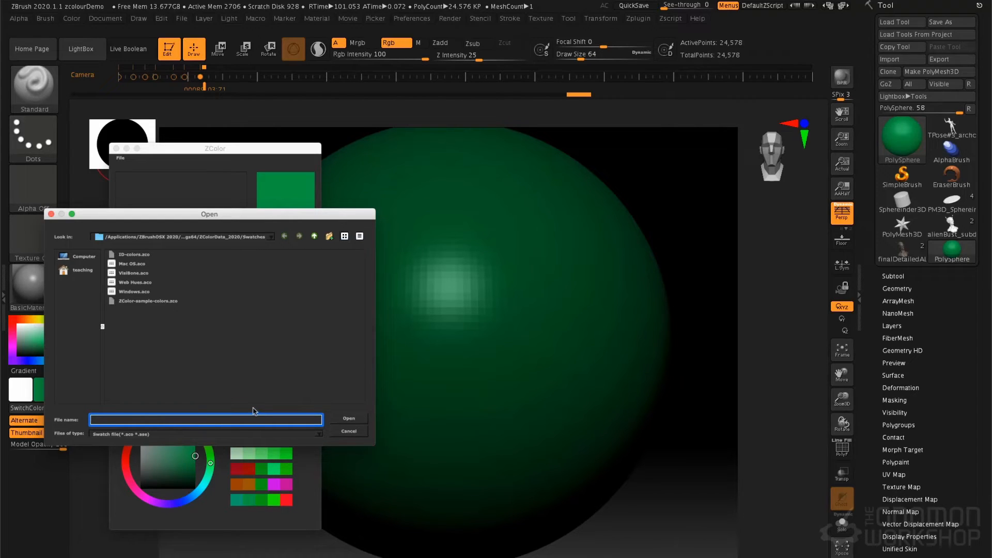
Step: Switch to Finder and copy the pathname of the zcolour folder
{"action": "key", "text": "super+Tab"}
{"action": "key", "text": "super+Tab"}
{"action": "key", "text": "super+Tab"}
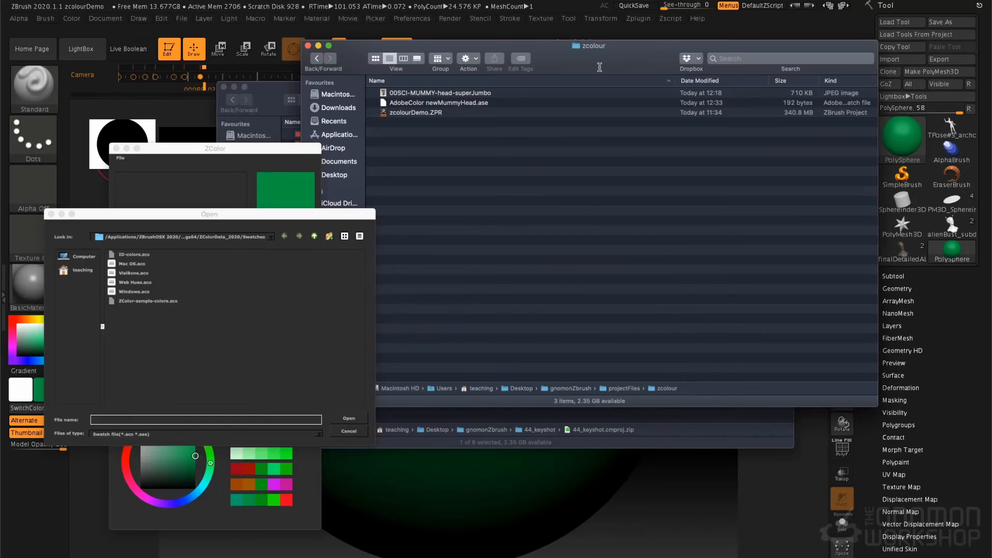
{"action": "right_click", "coordinate": [668, 388]}
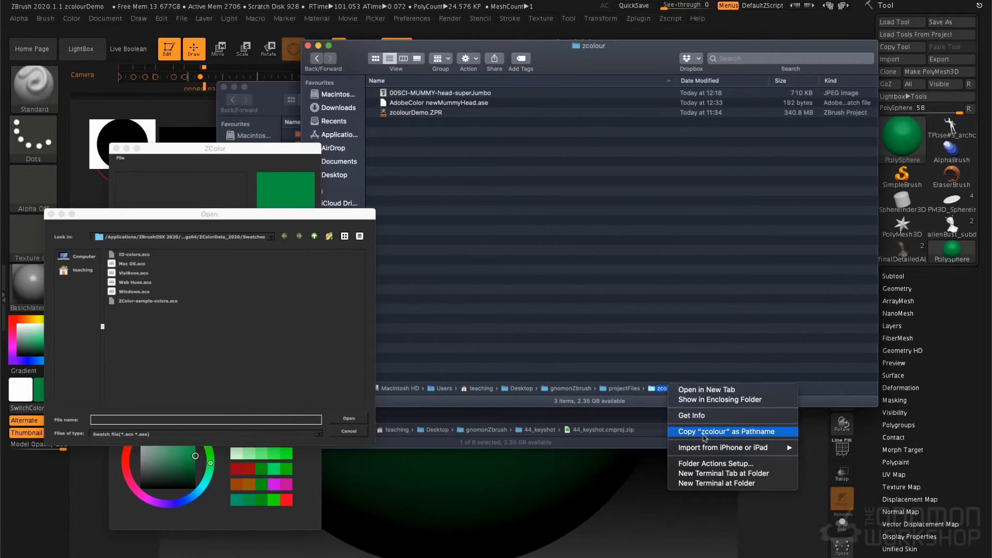
{"action": "left_click", "coordinate": [713, 433]}
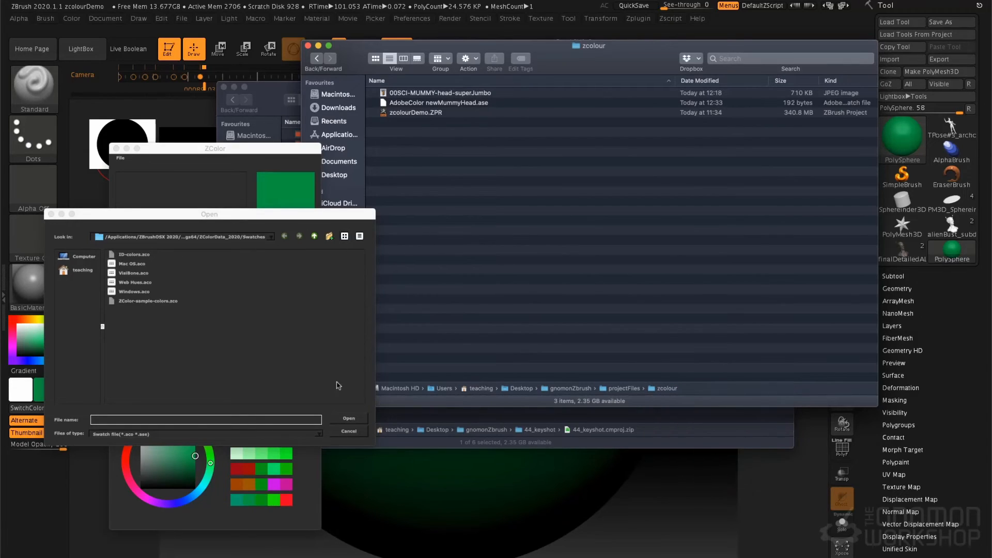
Step: Go to the copied zcolour folder path, allow ZColor to access the Desktop folder, and import AdobeColor newMummyHead.ase
{"action": "left_click", "coordinate": [246, 419]}
{"action": "type", "text": "/Users/teaching/Desktop/gnomonZbrush/projectFiles/zcolour"}
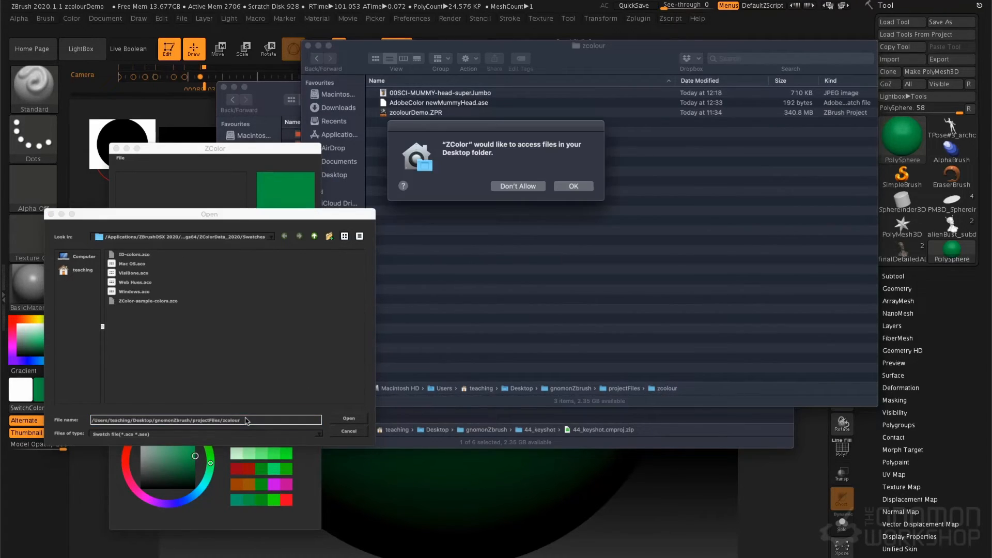
{"action": "left_click", "coordinate": [569, 187]}
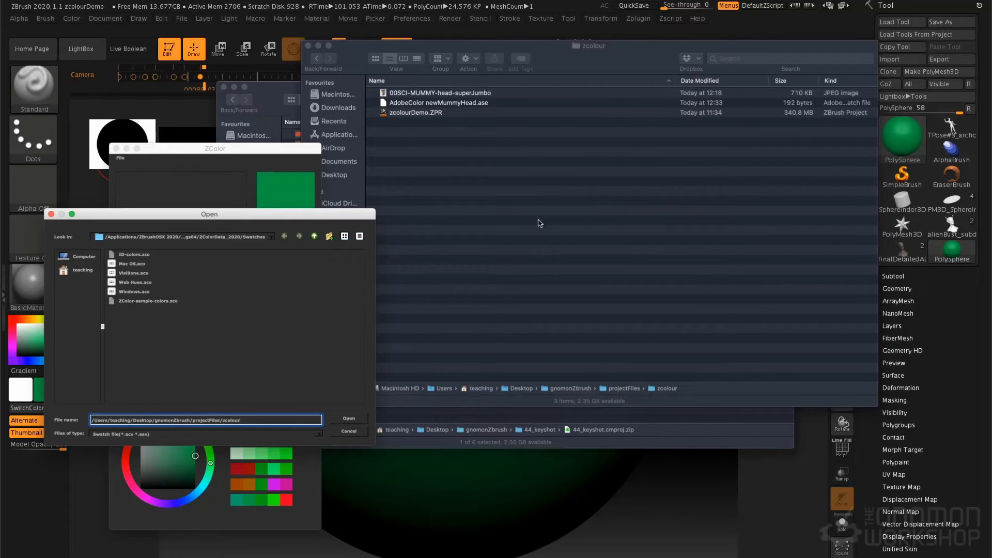
{"action": "key", "text": "Return"}
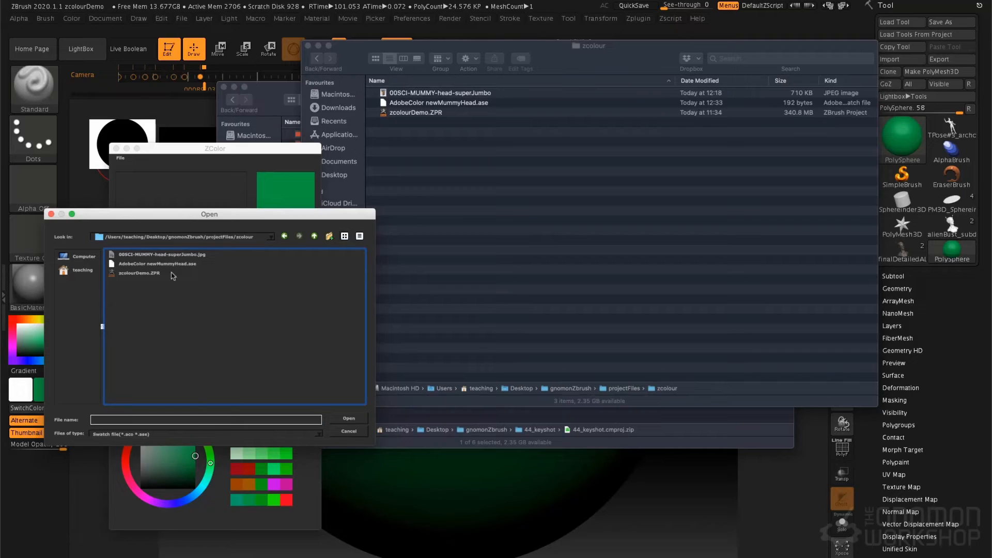
{"action": "double_click", "coordinate": [174, 264]}
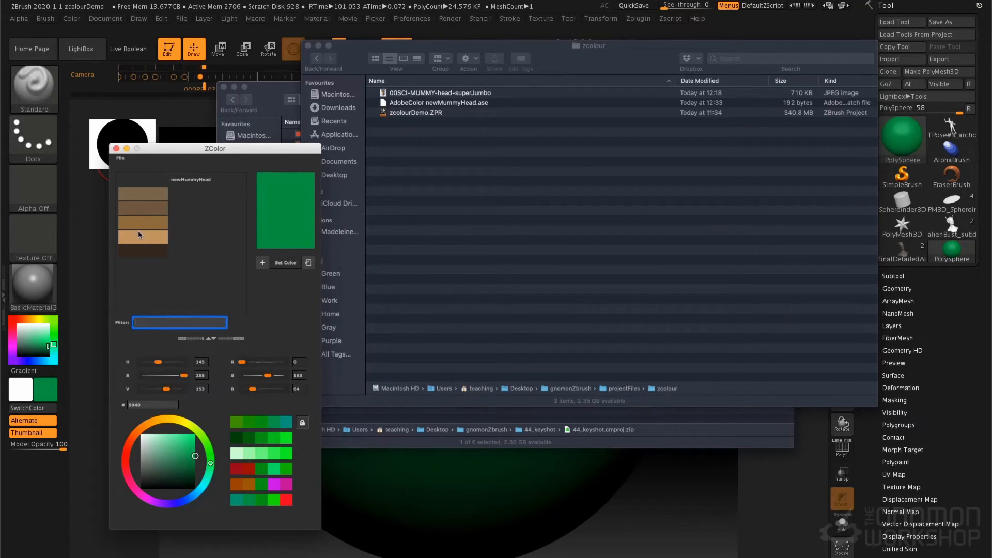
Step: Select the imported newMummyHead swatches in turn to preview their colours against the current green
{"action": "left_click", "coordinate": [147, 201]}
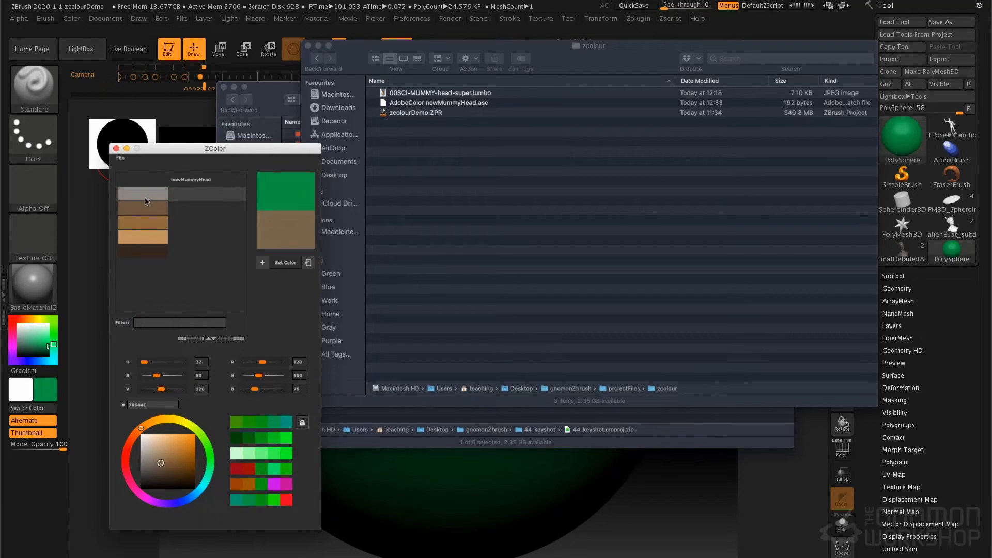
{"action": "left_click", "coordinate": [148, 215]}
{"action": "right_click", "coordinate": [148, 215]}
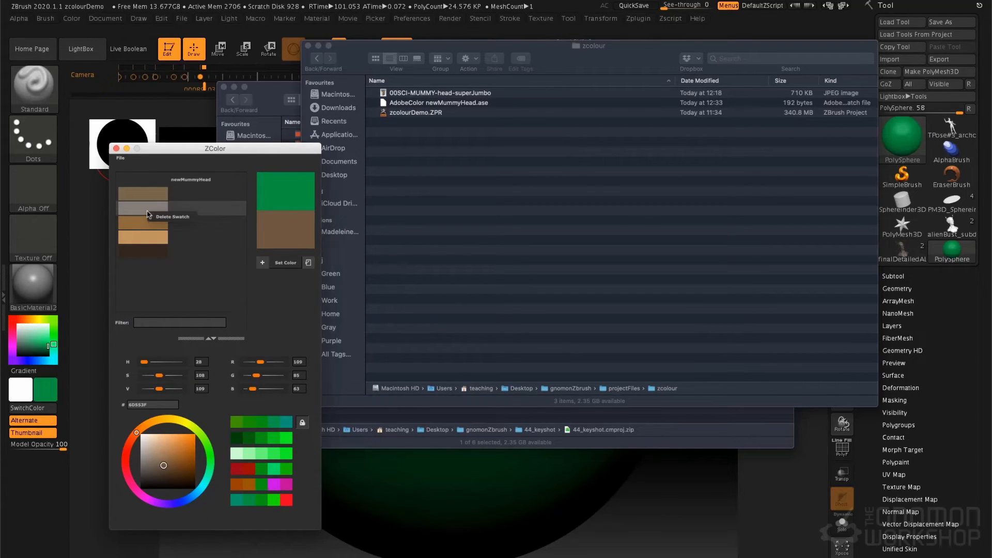
{"action": "left_click", "coordinate": [138, 228]}
{"action": "left_click", "coordinate": [139, 225]}
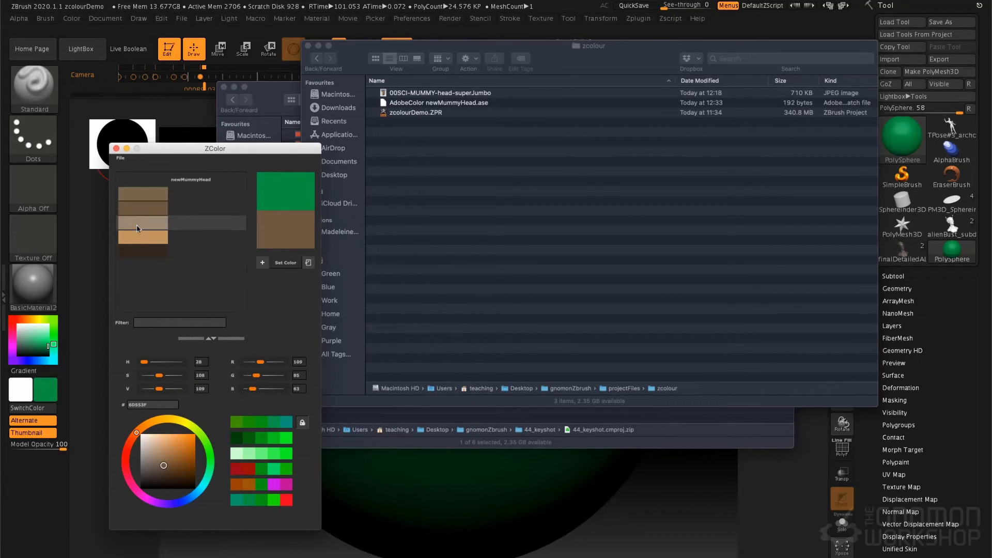
{"action": "left_click", "coordinate": [138, 238]}
{"action": "left_click", "coordinate": [146, 252]}
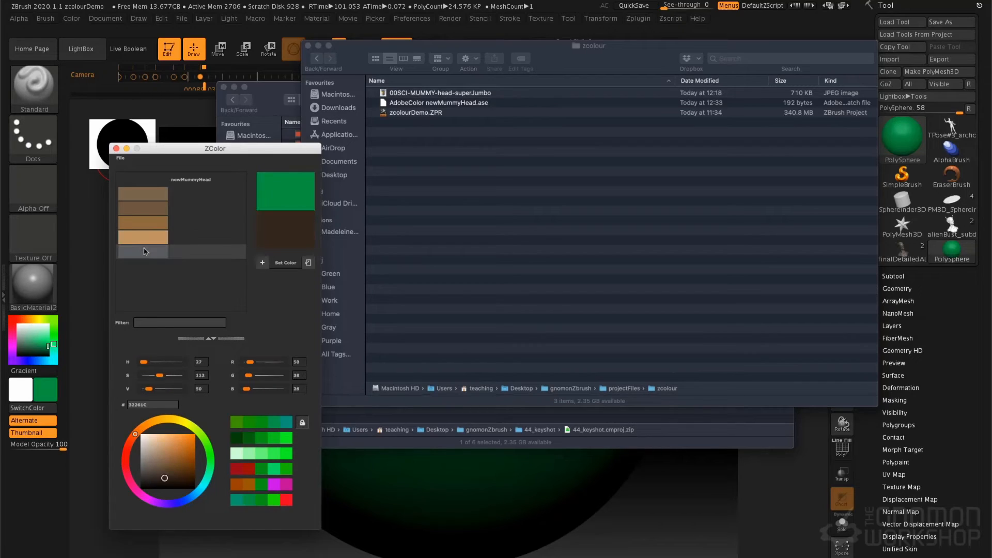
{"action": "left_click", "coordinate": [147, 209]}
{"action": "left_click", "coordinate": [146, 199]}
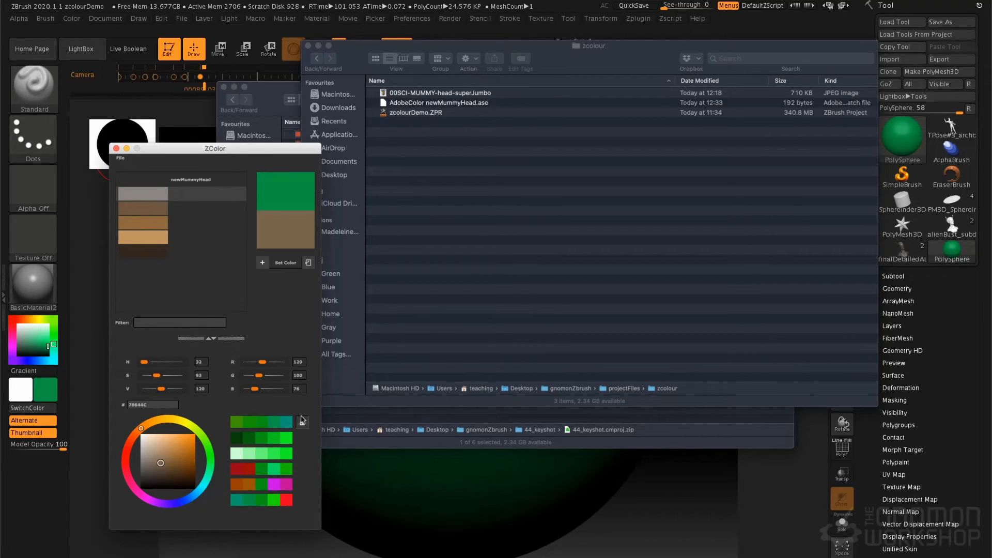
Step: Unlock the harmonies and generate them from the light tan, golden brown and #6D553F brown swatches in turn
{"action": "left_click", "coordinate": [156, 239]}
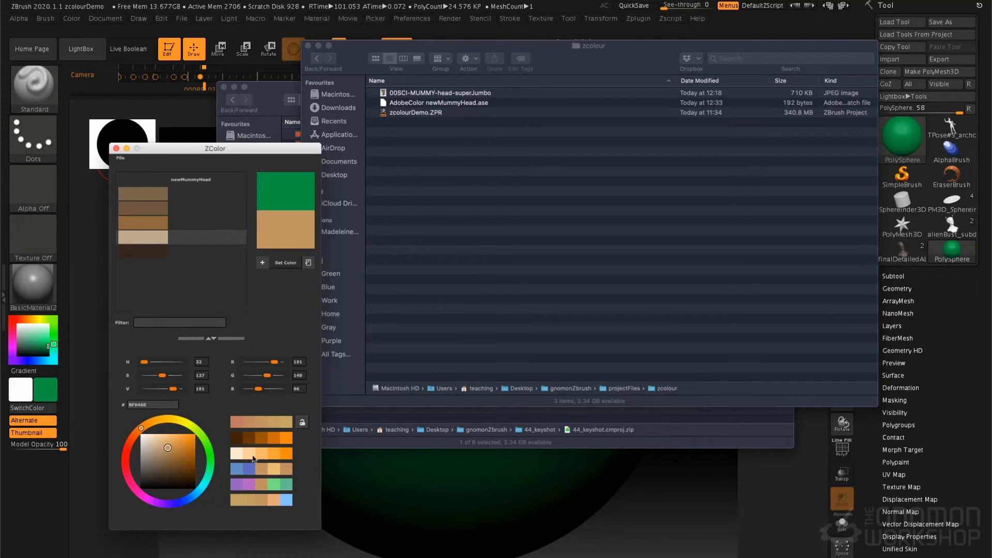
{"action": "left_click", "coordinate": [158, 225]}
{"action": "left_click", "coordinate": [159, 209]}
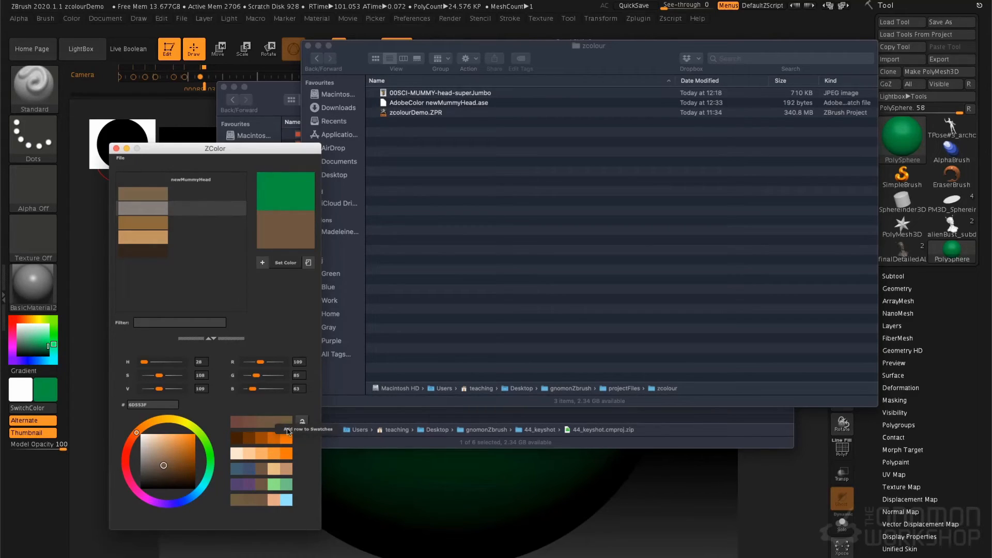
Step: Add the analogous harmony row of the brown to the ZColor swatches and return to the ZBrush canvas
{"action": "left_click", "coordinate": [287, 427]}
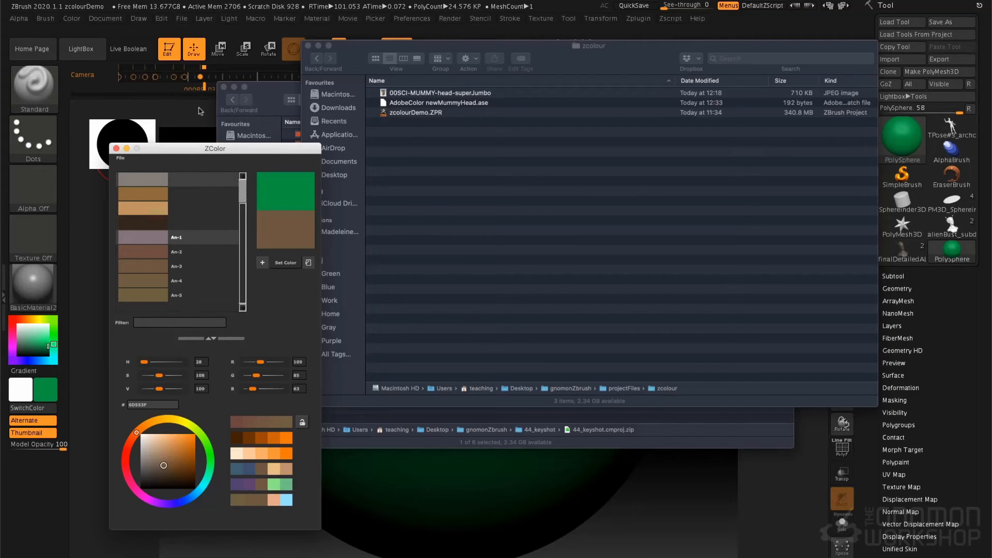
{"action": "left_click", "coordinate": [201, 109]}
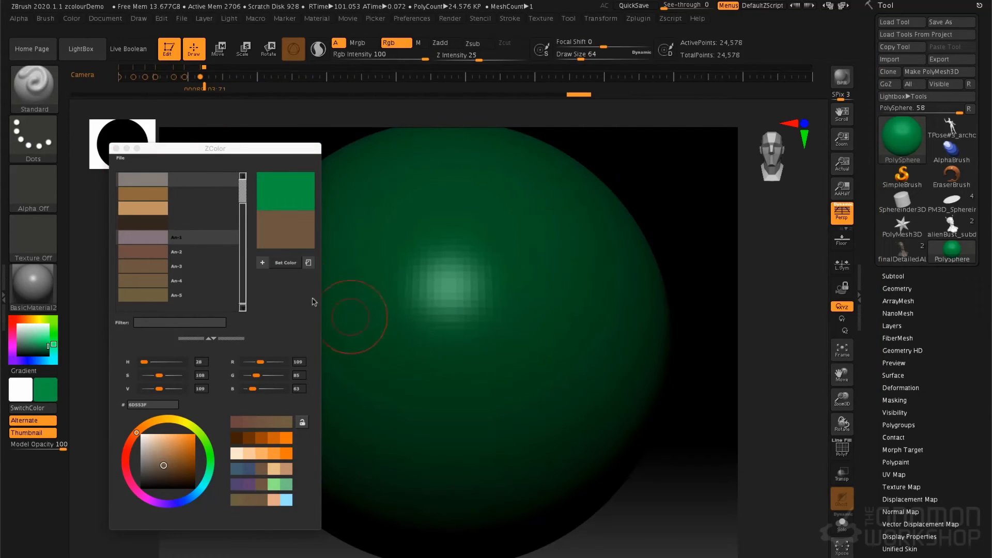
Step: Paint a #6D553F brown patch on the green sphere, then fill the whole sphere with the light tan swatch
{"action": "left_click", "coordinate": [283, 263]}
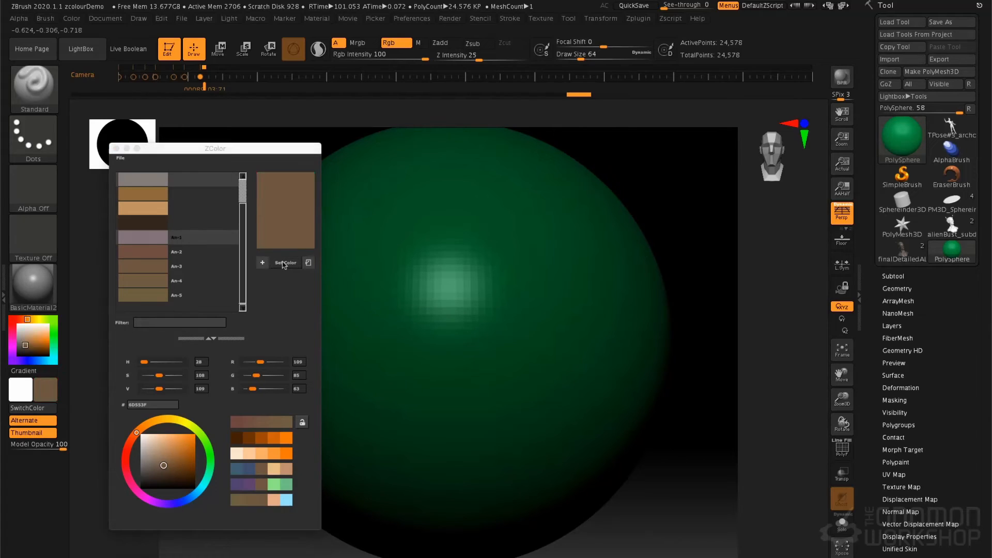
{"action": "mouse_move", "coordinate": [485, 237]}
{"action": "left_mouse_down"}
{"action": "mouse_move", "coordinate": [470, 328]}
{"action": "mouse_move", "coordinate": [499, 243]}
{"action": "mouse_move", "coordinate": [439, 355]}
{"action": "mouse_move", "coordinate": [522, 309]}
{"action": "mouse_move", "coordinate": [435, 295]}
{"action": "left_mouse_up"}
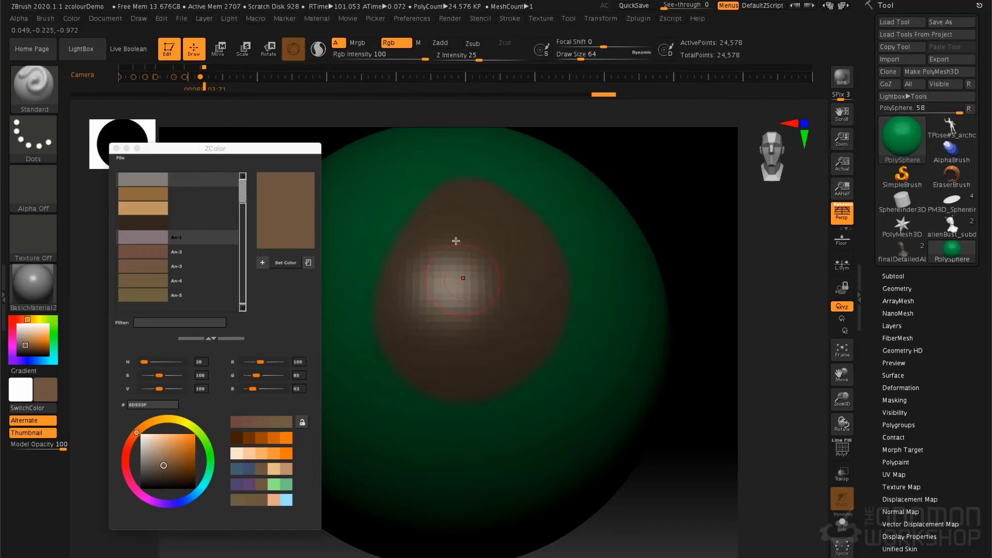
{"action": "left_click", "coordinate": [156, 211]}
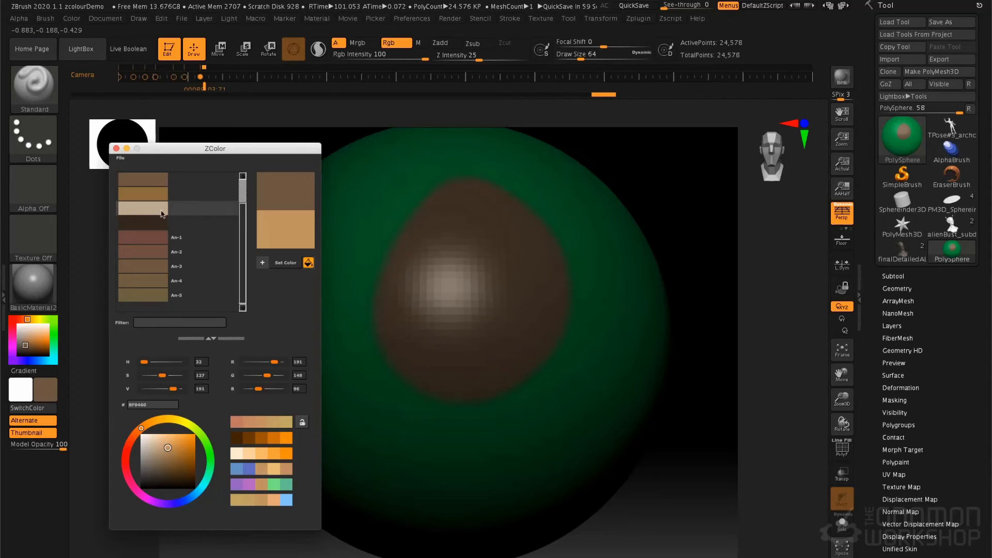
{"action": "left_click", "coordinate": [286, 263]}
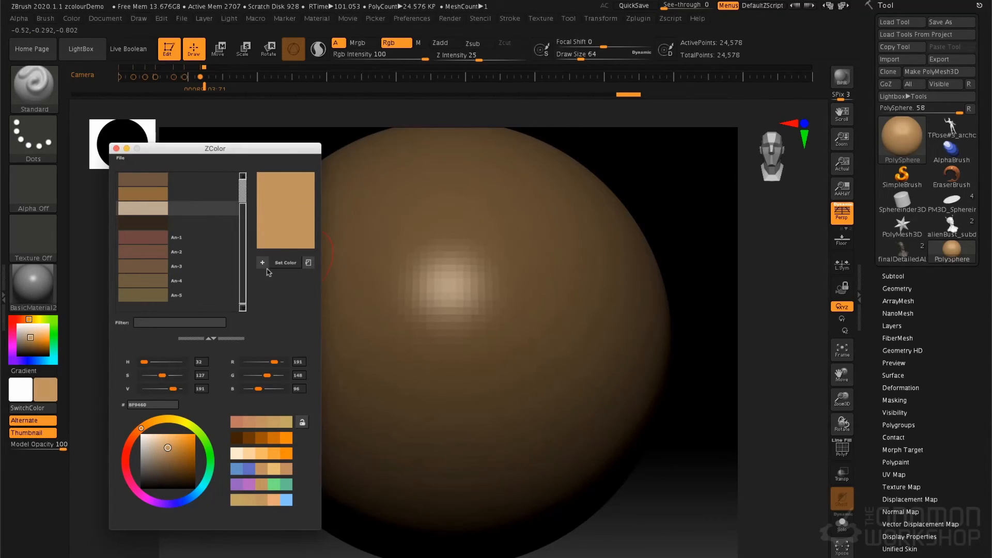
Step: Preview the An-3 and An-4 swatches, then set An-2 as the current colour and paint it near the sphere's highlight
{"action": "left_click", "coordinate": [149, 266]}
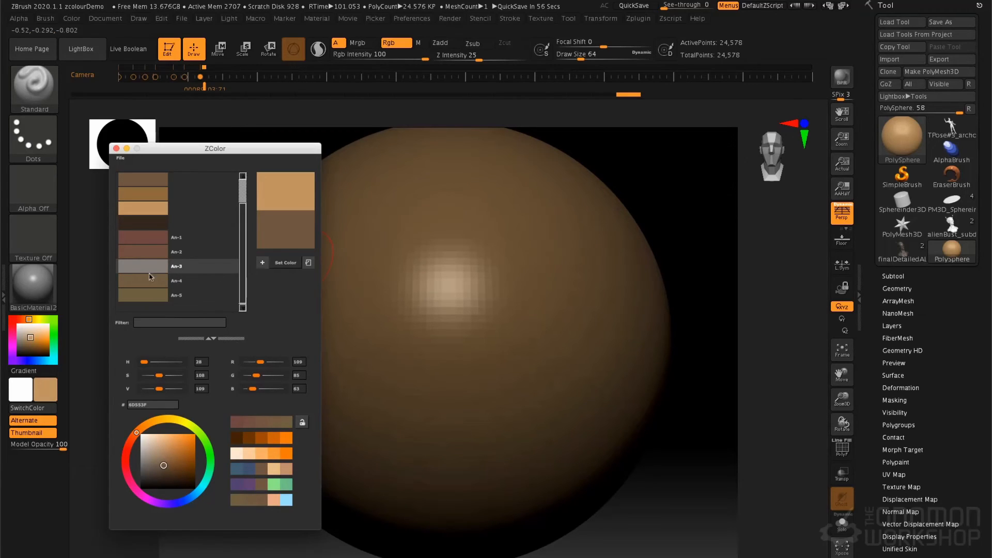
{"action": "left_click", "coordinate": [152, 279]}
{"action": "left_click", "coordinate": [262, 262]}
{"action": "left_click", "coordinate": [153, 257]}
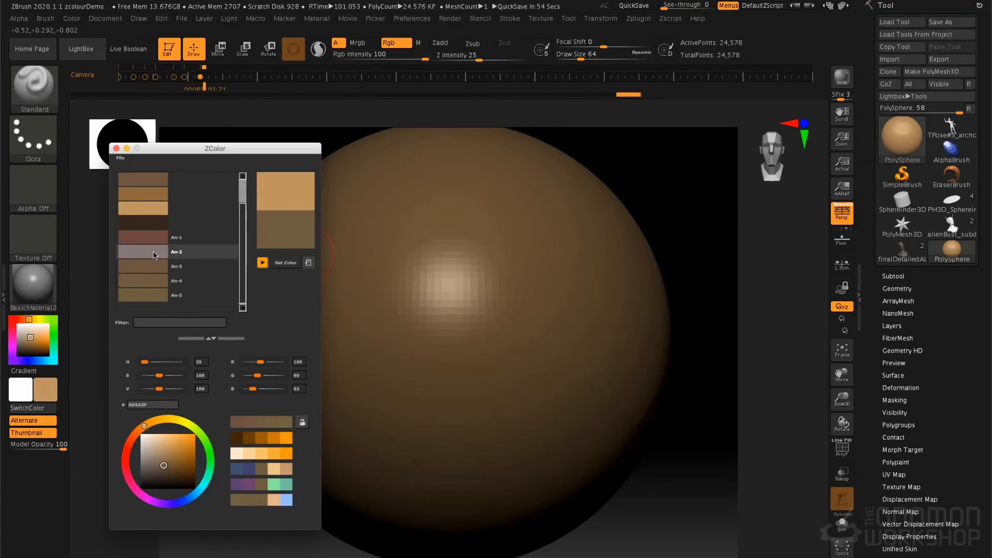
{"action": "left_click", "coordinate": [263, 263]}
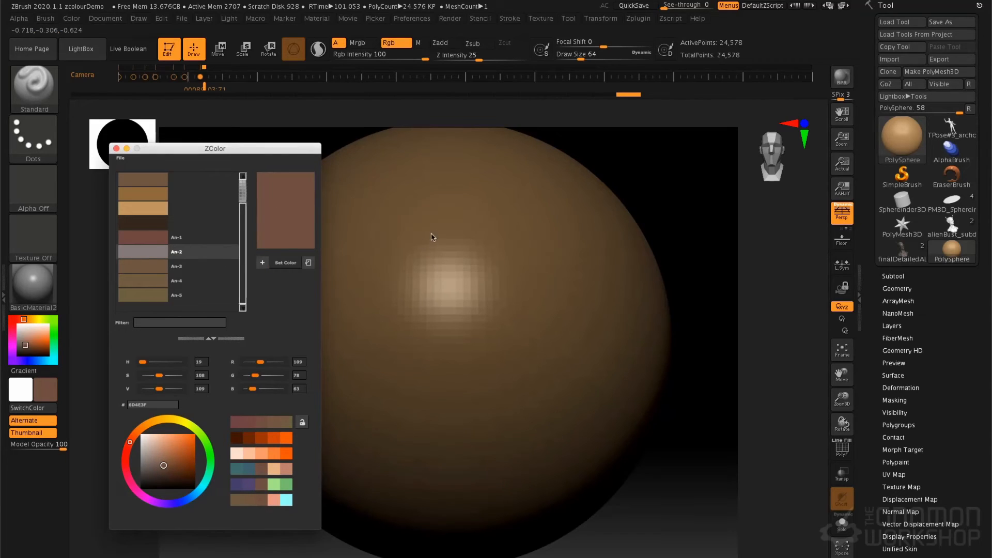
{"action": "left_click", "coordinate": [288, 262]}
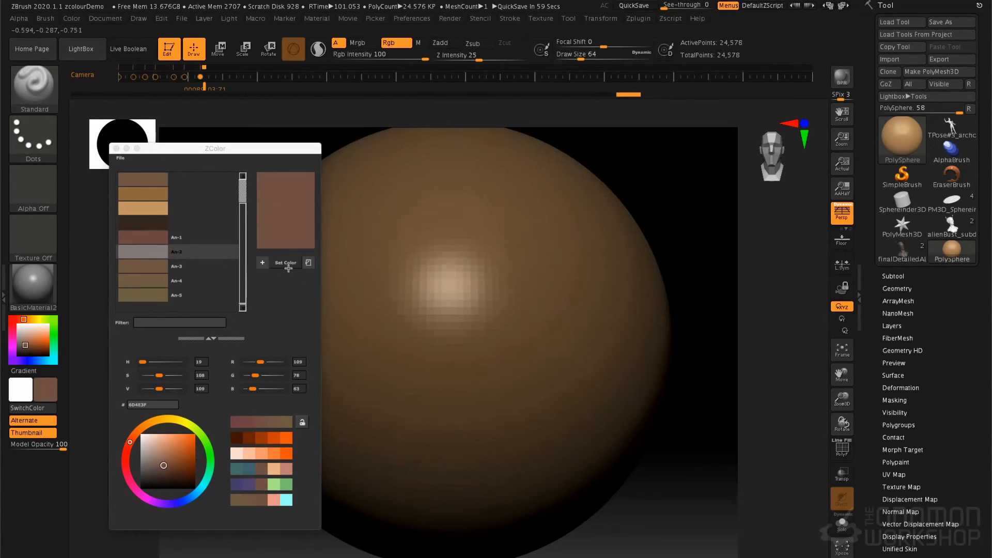
{"action": "mouse_move", "coordinate": [440, 255]}
{"action": "left_mouse_down"}
{"action": "mouse_move", "coordinate": [464, 251]}
{"action": "mouse_move", "coordinate": [458, 271]}
{"action": "mouse_move", "coordinate": [461, 237]}
{"action": "left_mouse_up"}
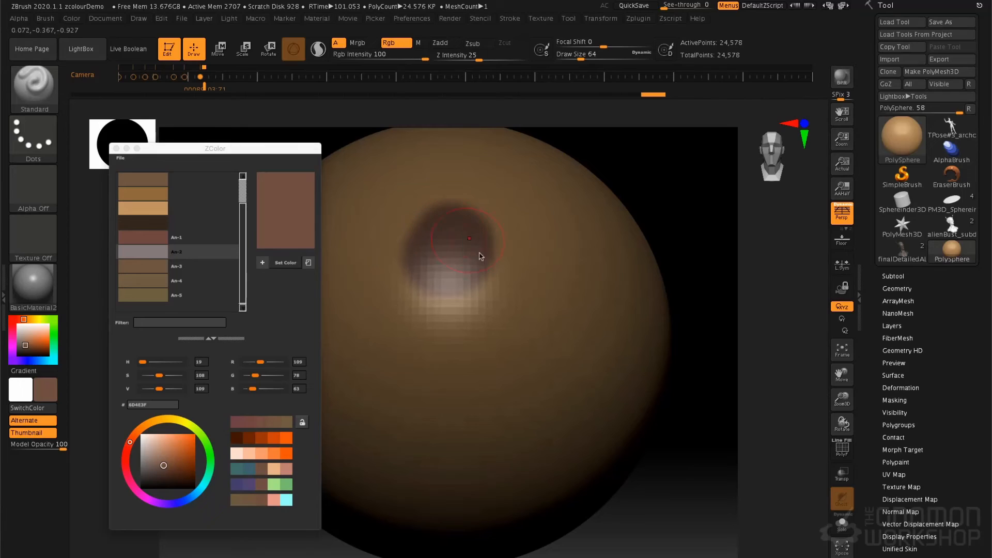
{"action": "left_click", "coordinate": [482, 335]}
Step: Set the An-3 brown as the current colour and paint it below and beside the reddish-brown patch
{"action": "left_click", "coordinate": [168, 269]}
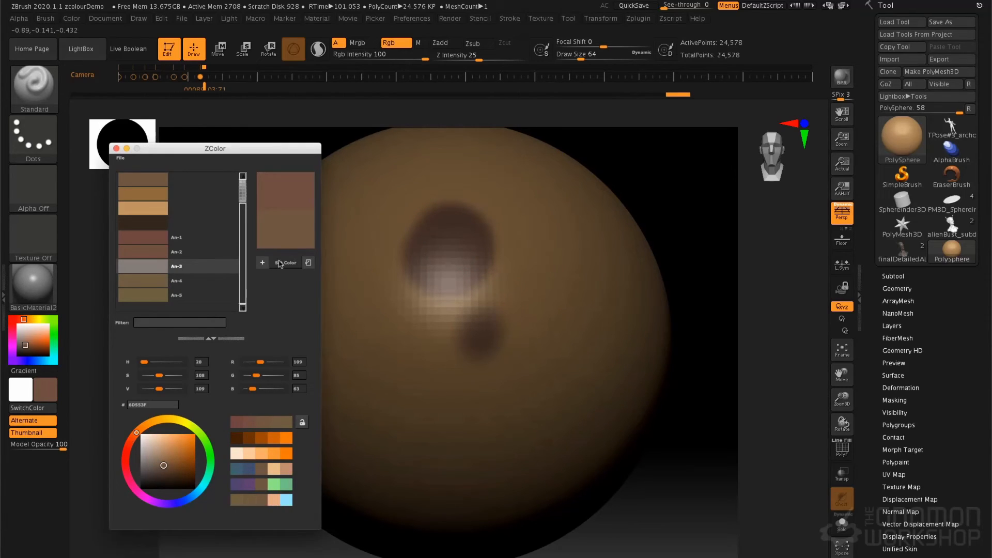
{"action": "left_click", "coordinate": [262, 263]}
{"action": "left_click", "coordinate": [284, 263]}
{"action": "left_click_drag", "start_coordinate": [404, 332], "coordinate": [443, 268]}
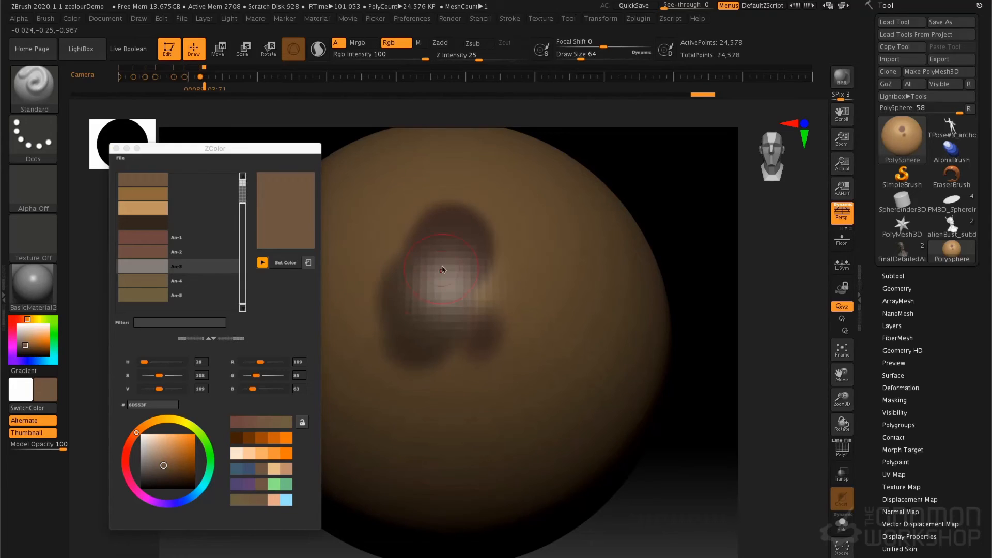
Step: Switch back to the An-2 reddish brown and extend the upper part of the painted patch
{"action": "left_click", "coordinate": [164, 253]}
{"action": "left_click", "coordinate": [283, 264]}
{"action": "left_click", "coordinate": [155, 266]}
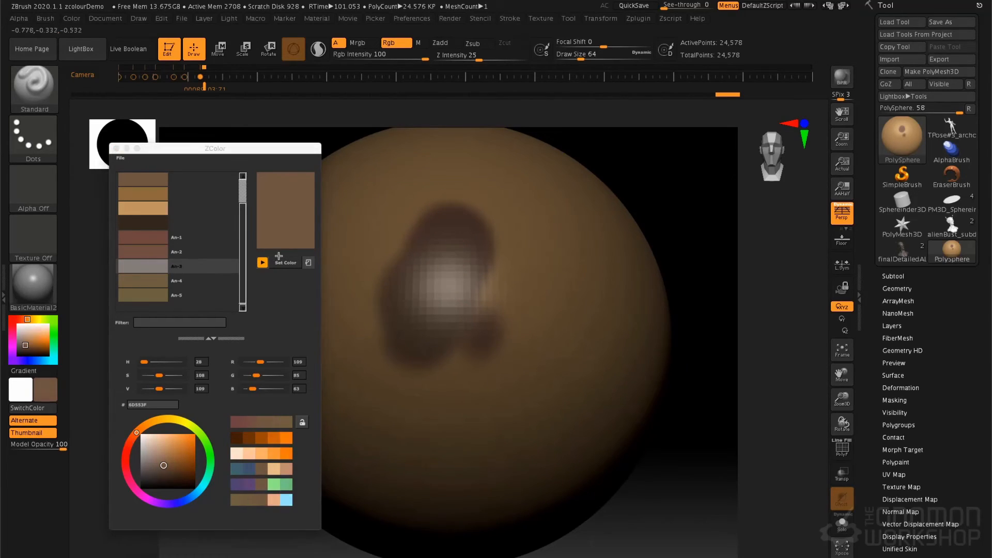
{"action": "left_click", "coordinate": [262, 263]}
{"action": "left_click", "coordinate": [151, 253]}
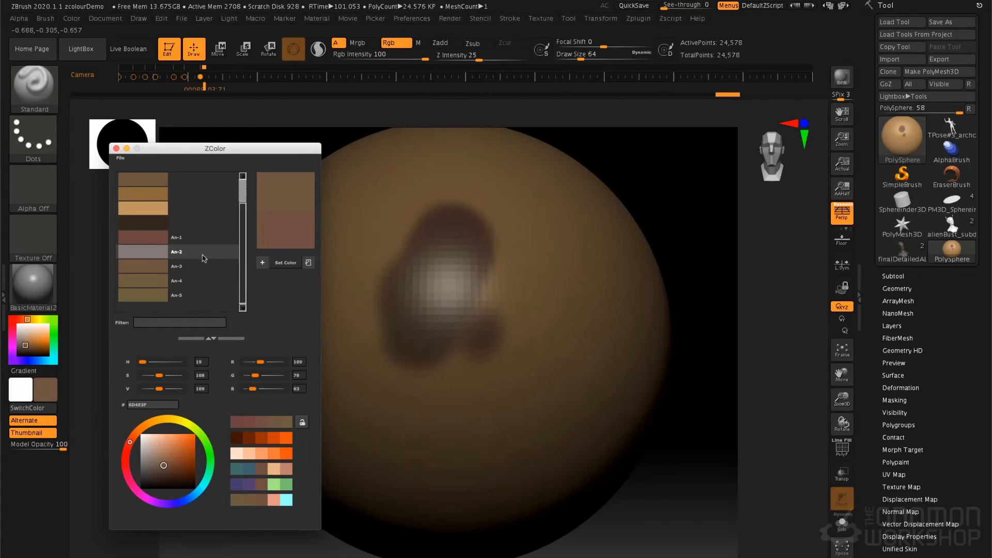
{"action": "left_click", "coordinate": [283, 263]}
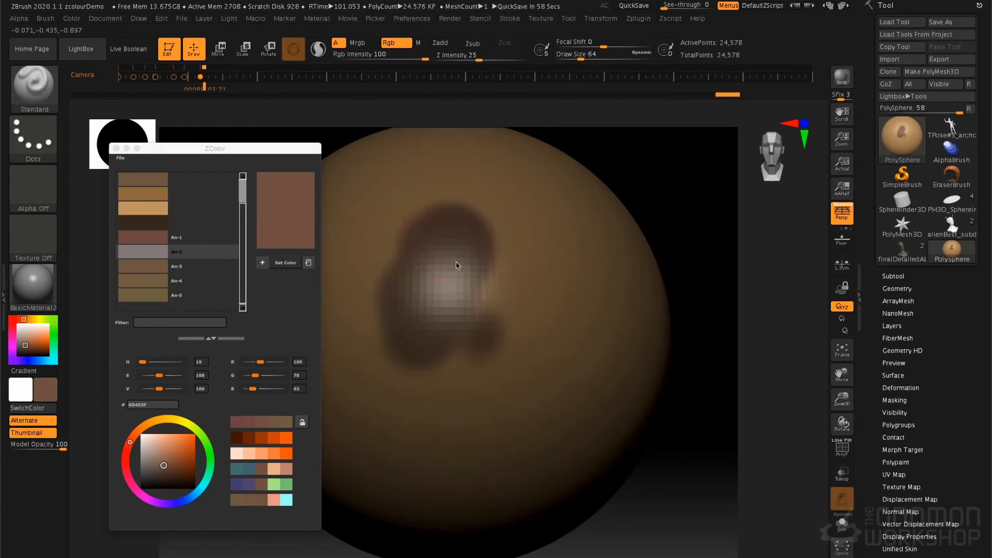
{"action": "left_click_drag", "start_coordinate": [443, 223], "coordinate": [470, 218]}
Step: Set the dark brown theme swatch as the current colour and paint it over the upper right of the patch
{"action": "left_click", "coordinate": [171, 221]}
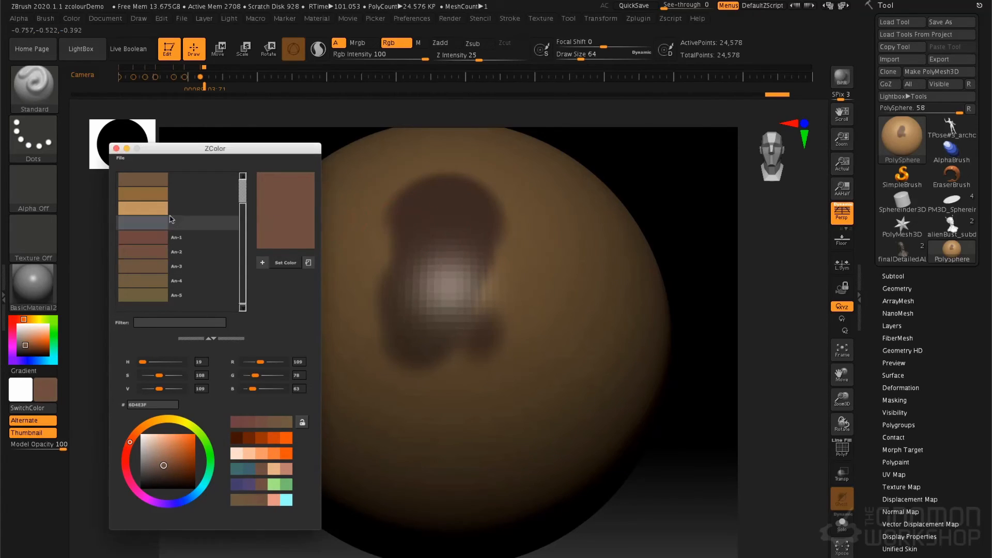
{"action": "left_click", "coordinate": [288, 265]}
{"action": "mouse_move", "coordinate": [429, 248]}
{"action": "left_mouse_down"}
{"action": "mouse_move", "coordinate": [510, 277]}
{"action": "mouse_move", "coordinate": [472, 287]}
{"action": "left_mouse_up"}
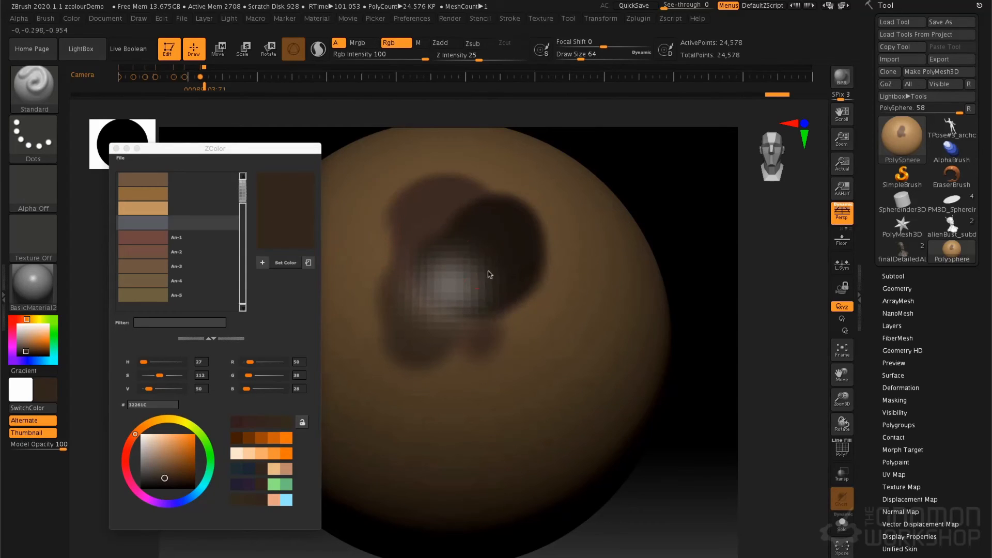
Step: Set the An-5 olive brown as the current colour and paint strokes across and around the patch on the sphere
{"action": "left_click", "coordinate": [177, 296]}
{"action": "left_click", "coordinate": [285, 263]}
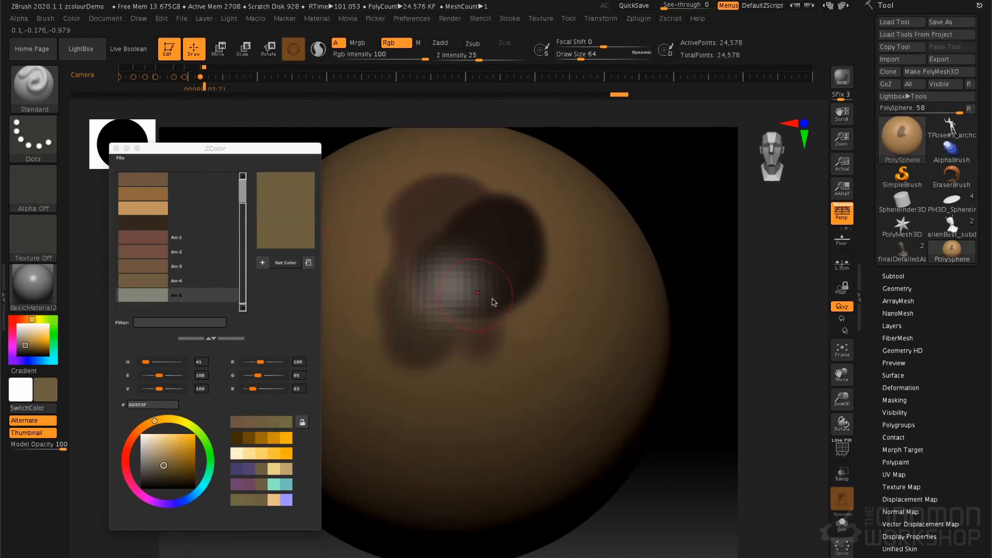
{"action": "mouse_move", "coordinate": [456, 288]}
{"action": "left_mouse_down"}
{"action": "mouse_move", "coordinate": [479, 305]}
{"action": "mouse_move", "coordinate": [556, 274]}
{"action": "mouse_move", "coordinate": [411, 377]}
{"action": "mouse_move", "coordinate": [365, 243]}
{"action": "mouse_move", "coordinate": [374, 223]}
{"action": "left_mouse_up"}
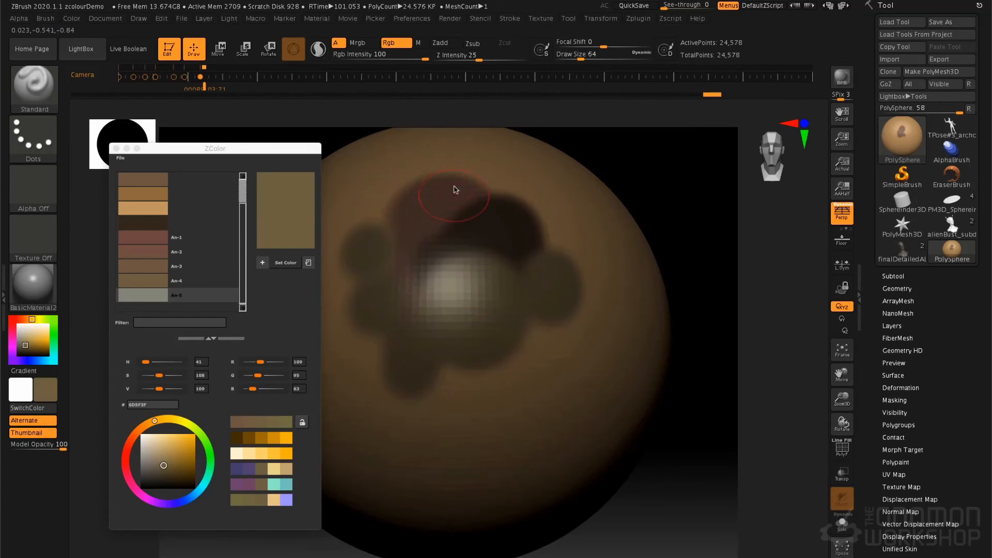
{"action": "left_click_drag", "start_coordinate": [396, 175], "coordinate": [518, 217]}
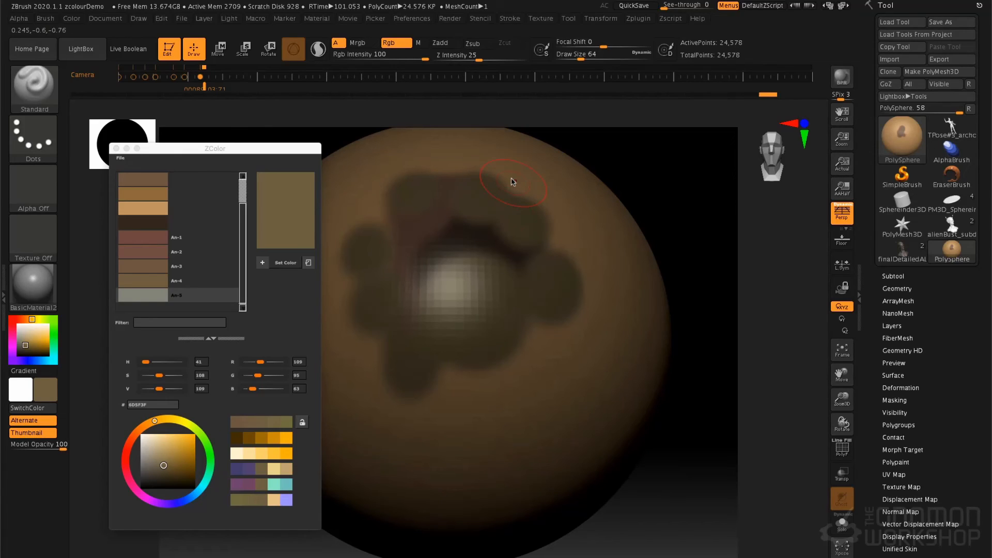